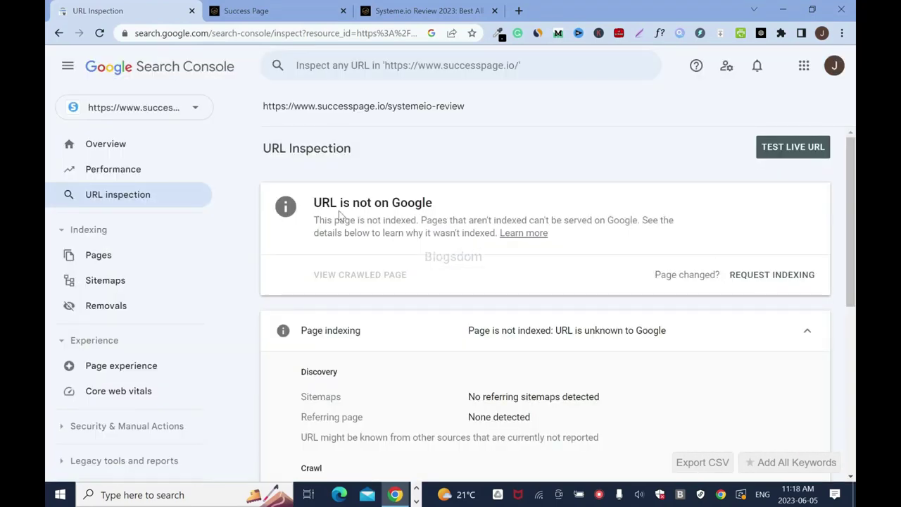
click(755, 275)
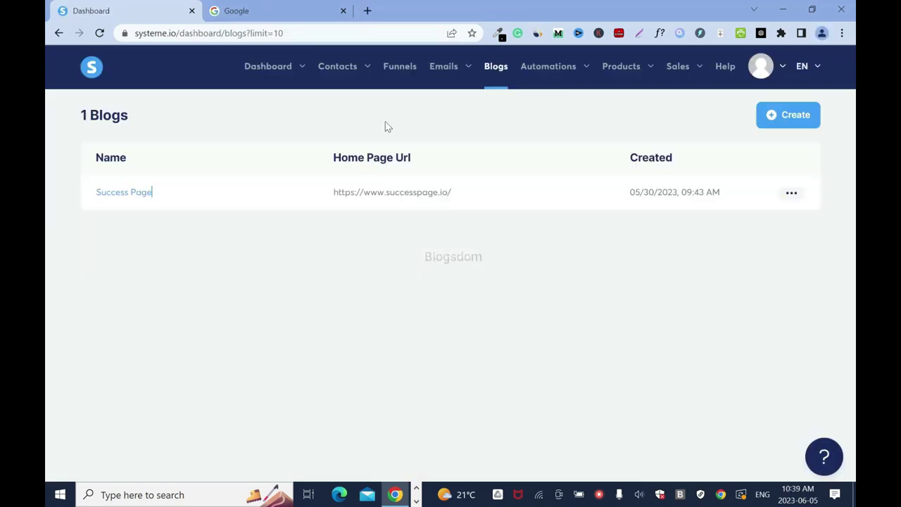
- Search Google for "google search console" and open the Google Search Console website
click(256, 8)
click(346, 197)
text(google se)
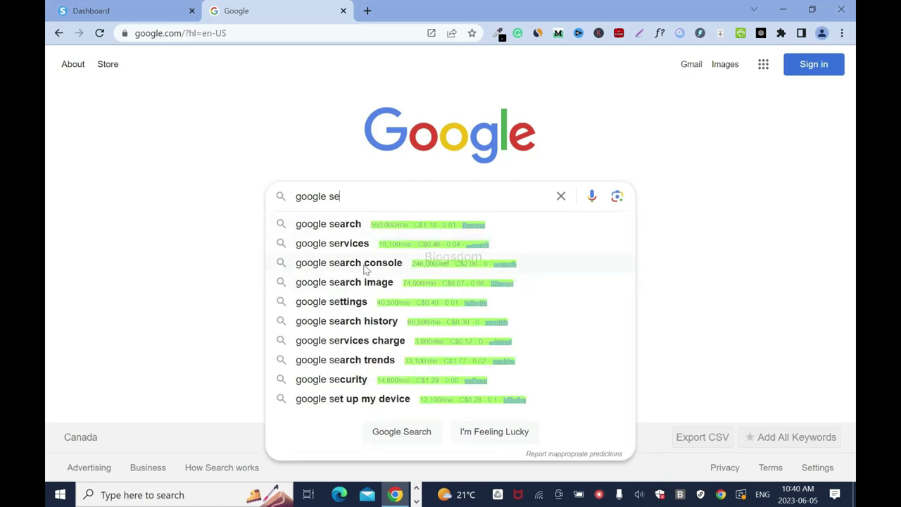
click(363, 264)
click(183, 195)
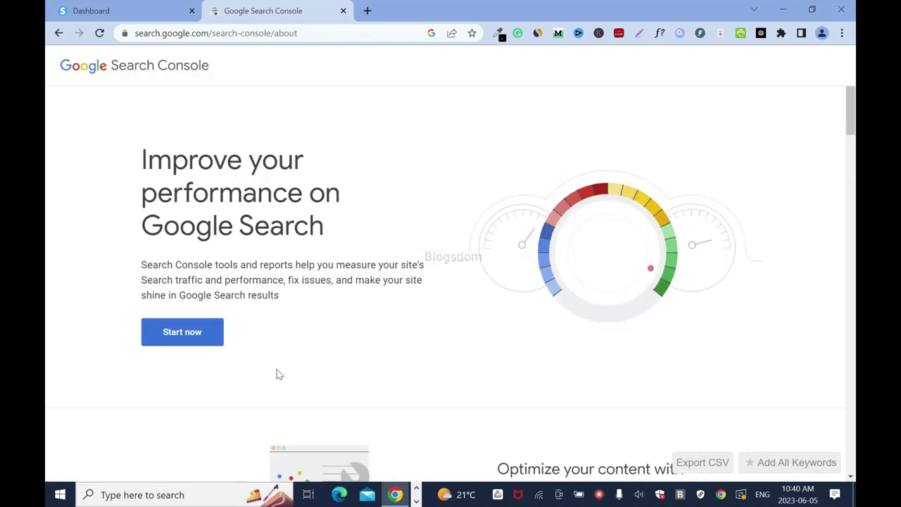
- Sign in to Google Search Console with the account's e-mail address and password
scroll(47, 106, down, 12)
scroll(49, 239, up, 12)
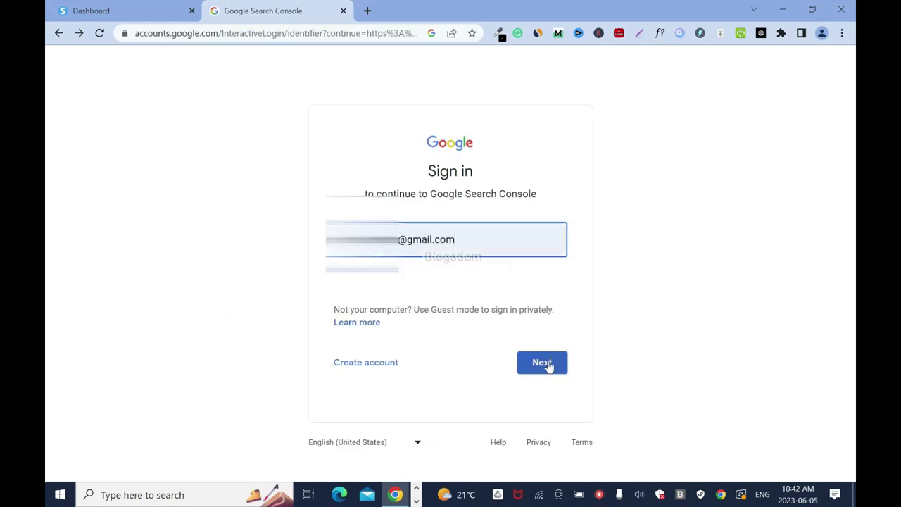
click(546, 366)
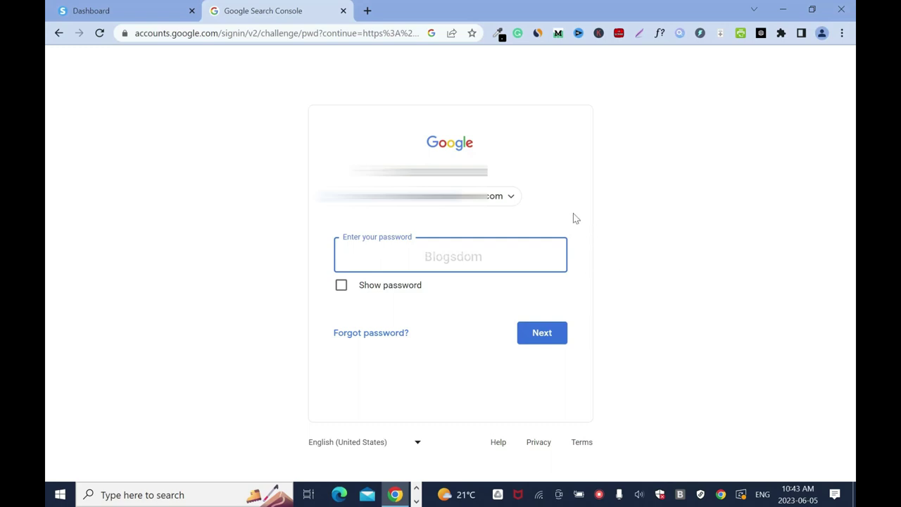
text(•••••••)
key(ctrl+a)
key(BackSpace)
text(••••••)
key(Return)
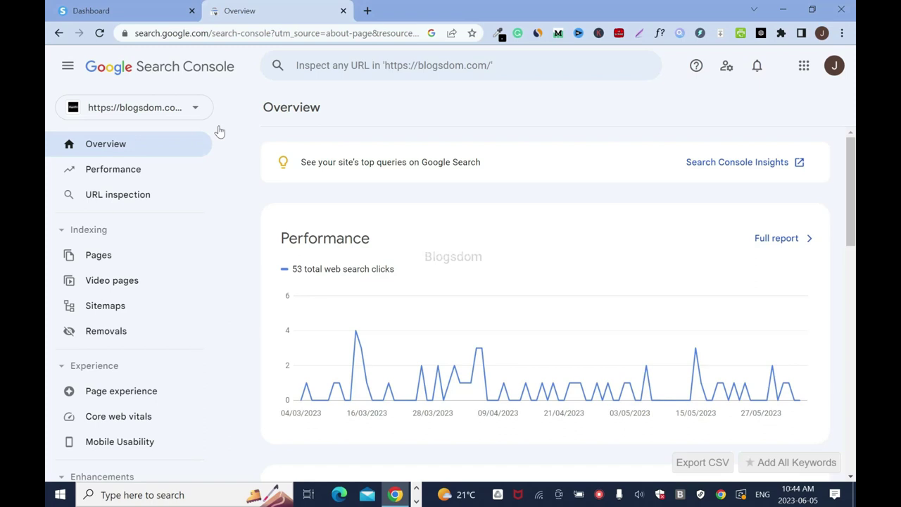
- Switch to the Systeme.io dashboard and open the Success Page blog
key(ctrl+shift+Tab)
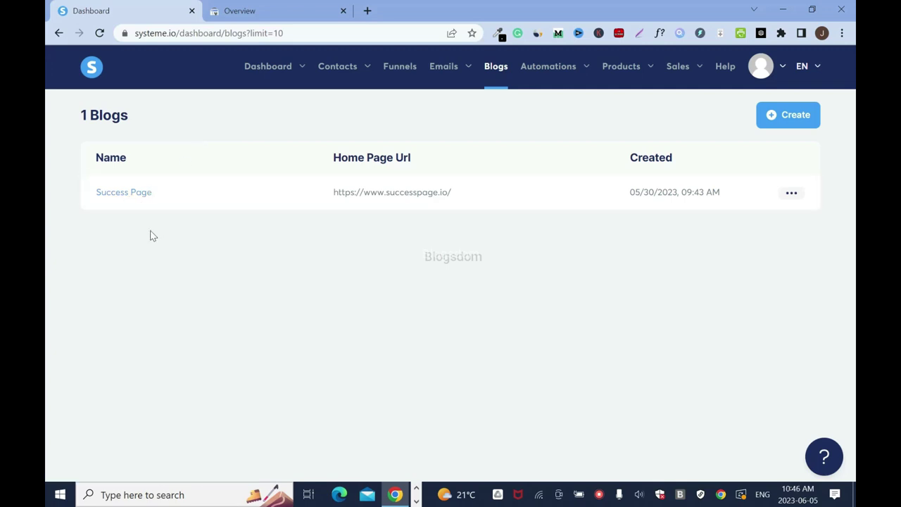
click(121, 194)
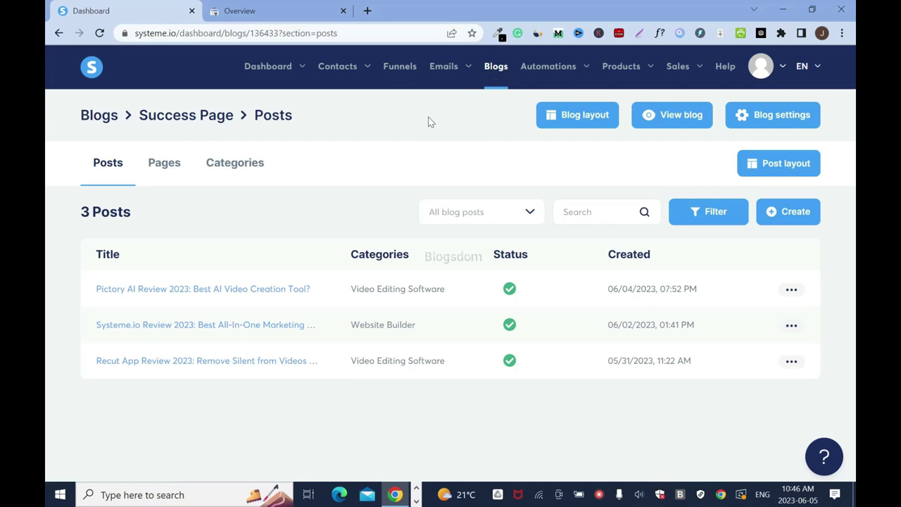
click(396, 71)
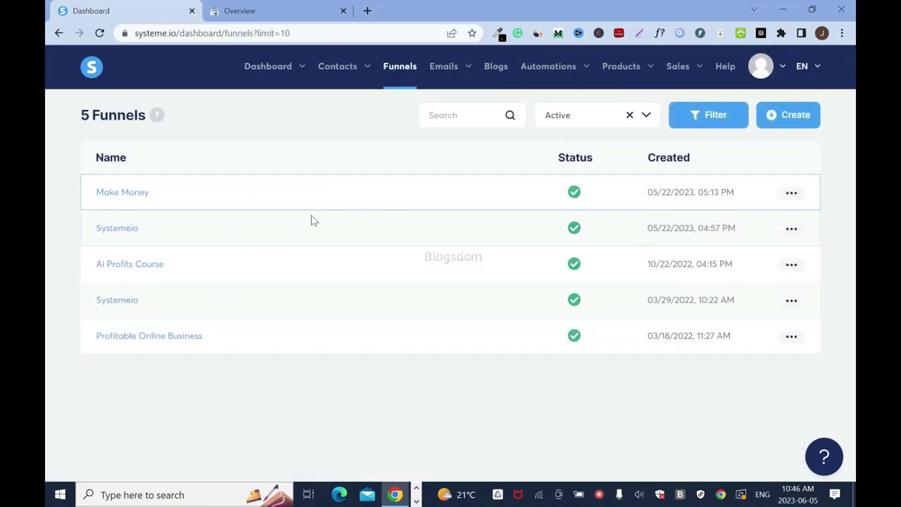
click(496, 70)
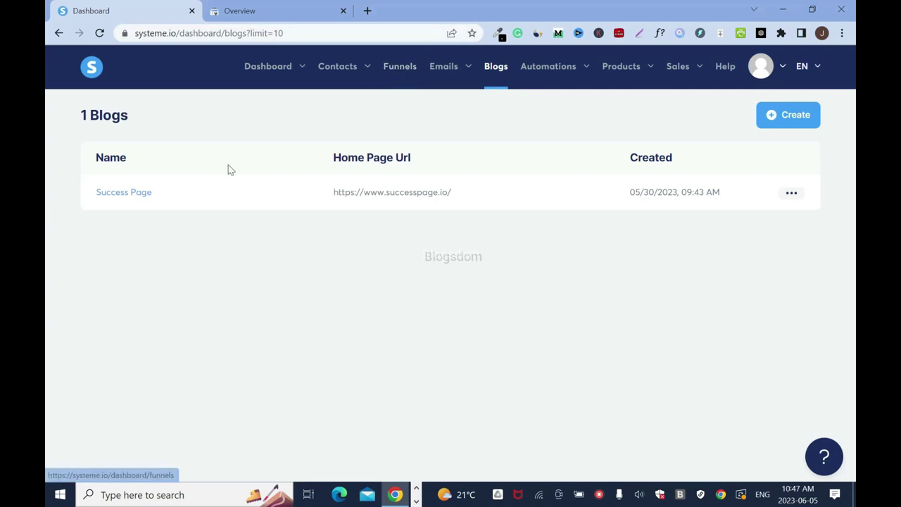
click(121, 194)
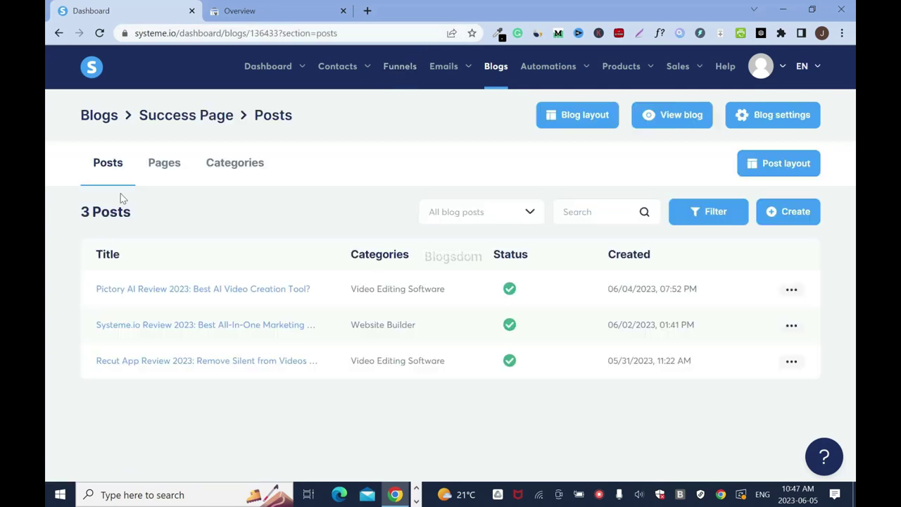
- Open the Home Page of the Success Page blog for editing
click(155, 164)
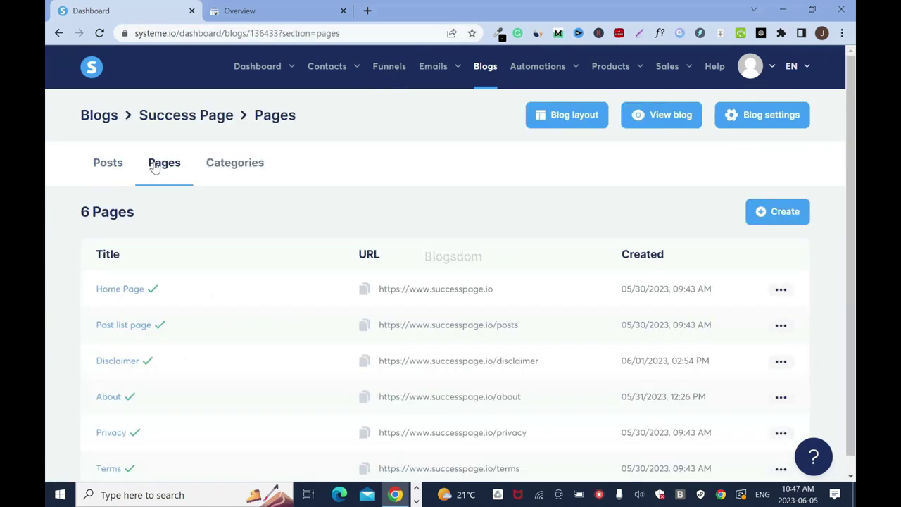
click(104, 167)
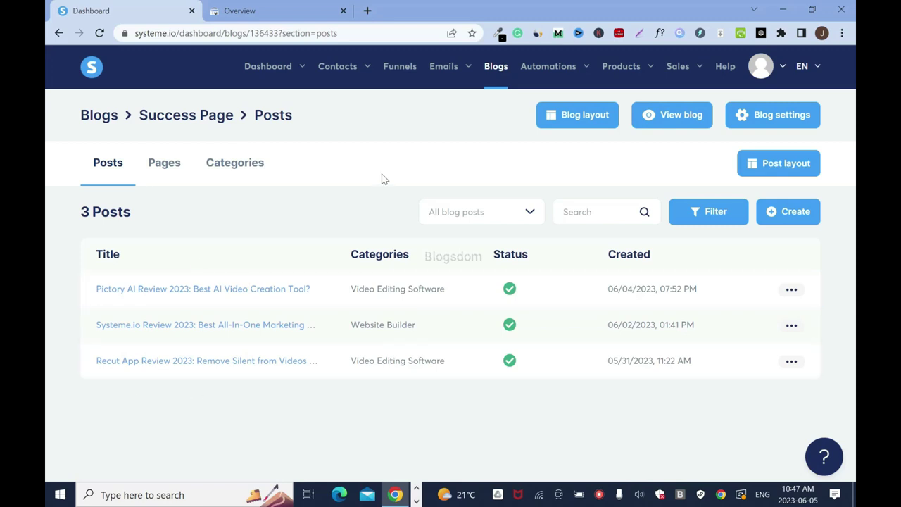
click(168, 163)
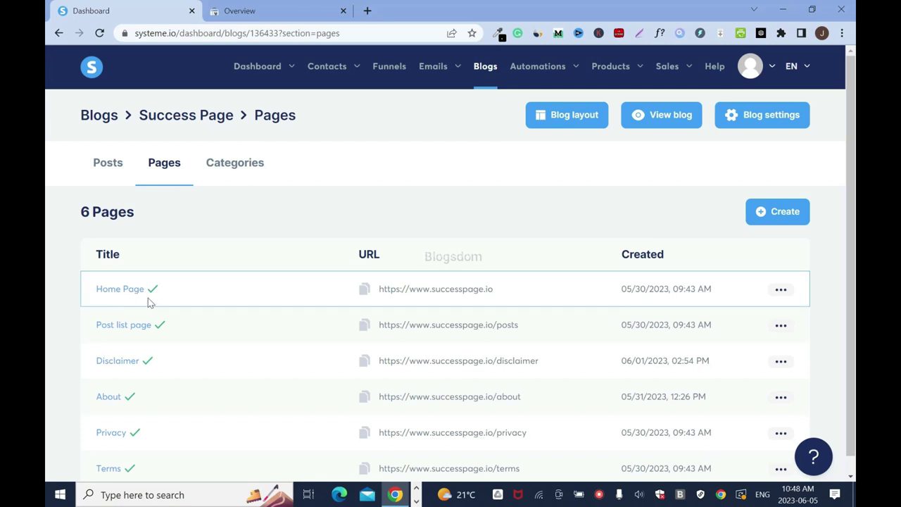
click(780, 291)
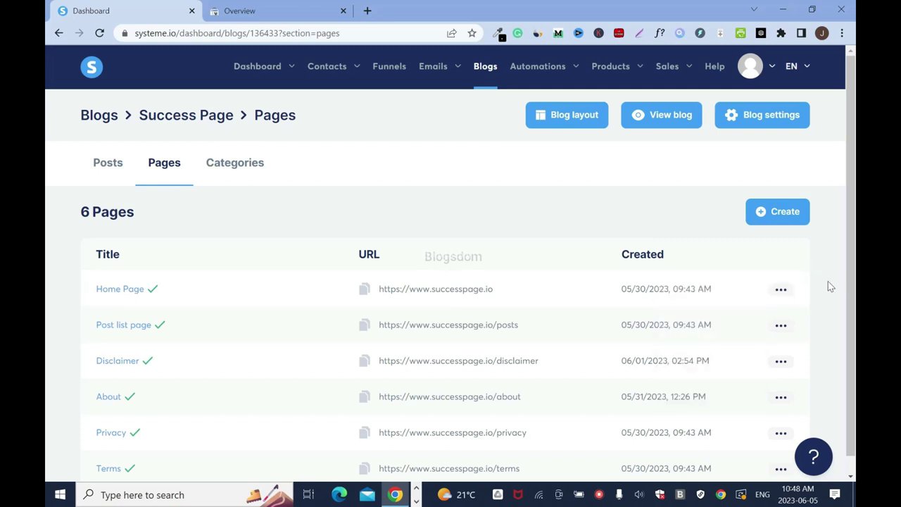
click(782, 290)
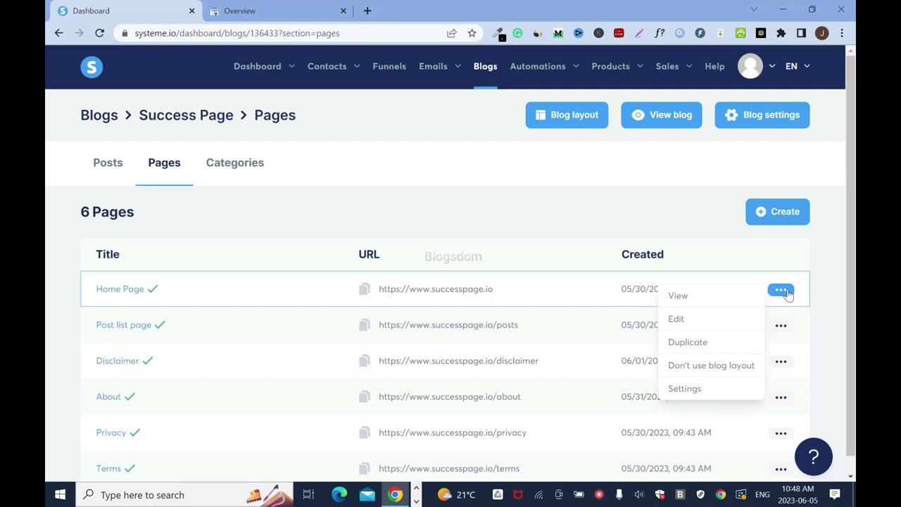
click(688, 325)
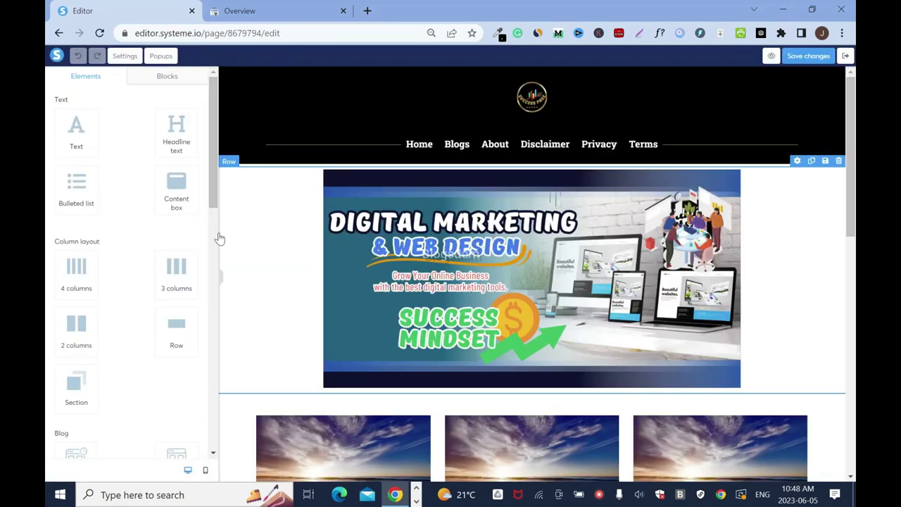
- Open the header code editor in the Home Page's tracking settings
click(124, 56)
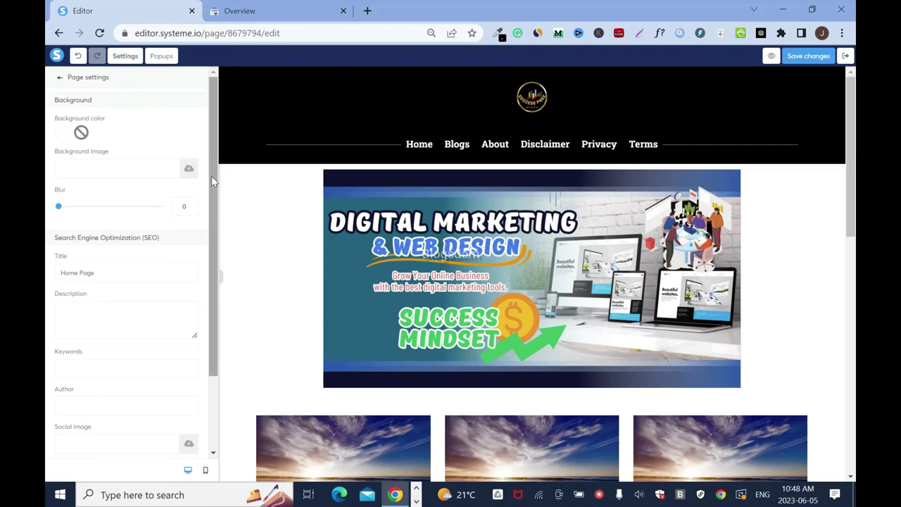
scroll(212, 176, down, 2)
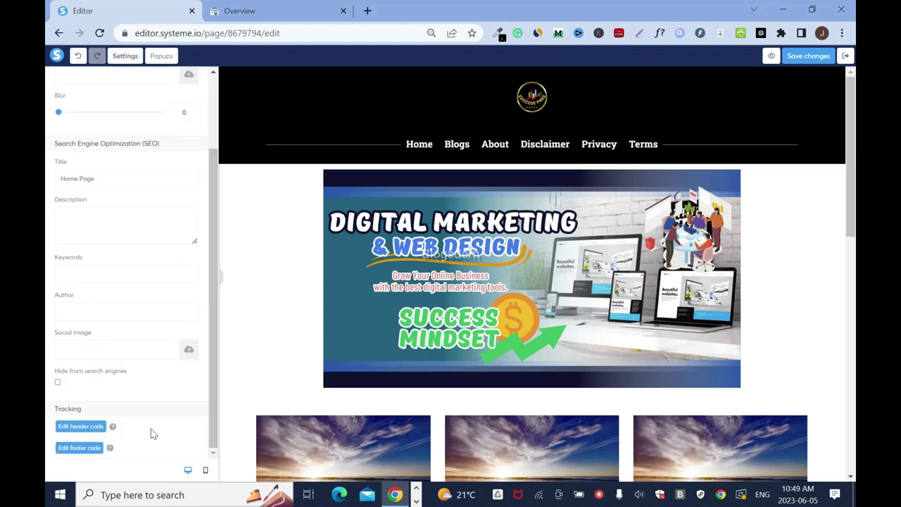
click(89, 430)
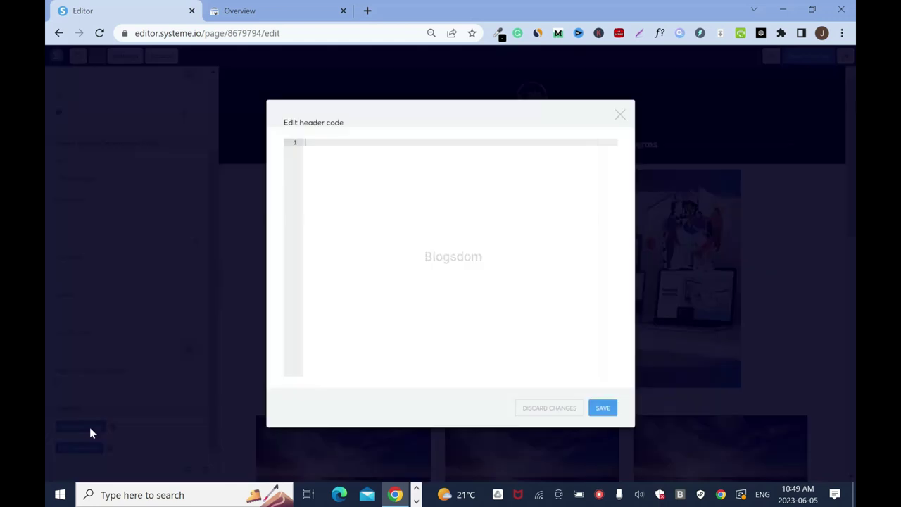
- Switch to Google Search Console and start adding a property of the URL prefix type
click(262, 5)
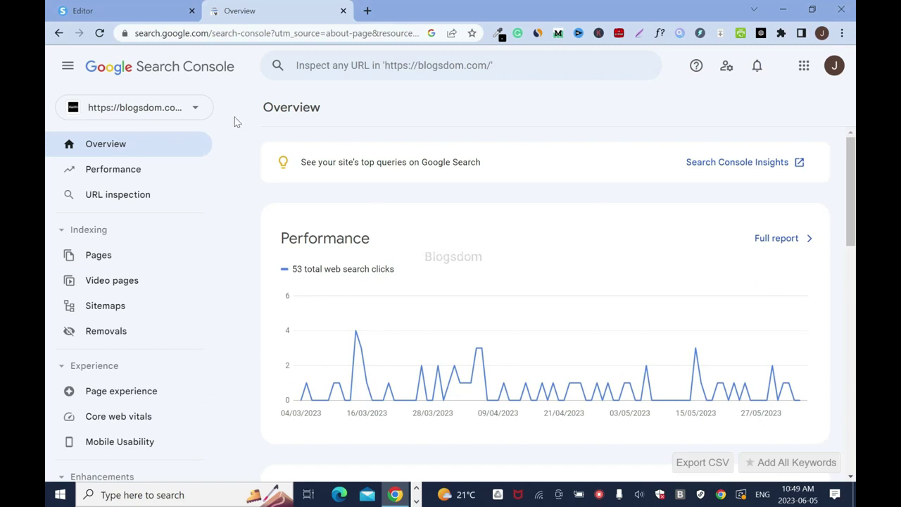
click(195, 110)
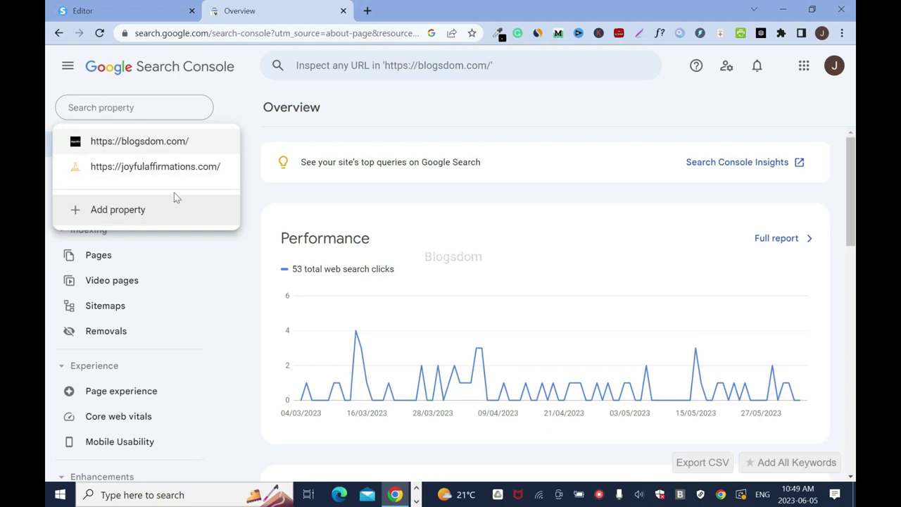
click(118, 213)
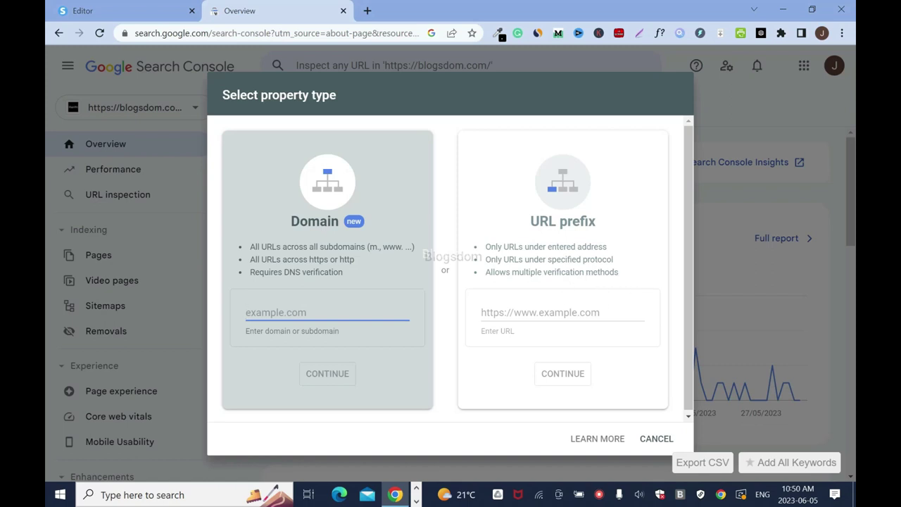
click(556, 313)
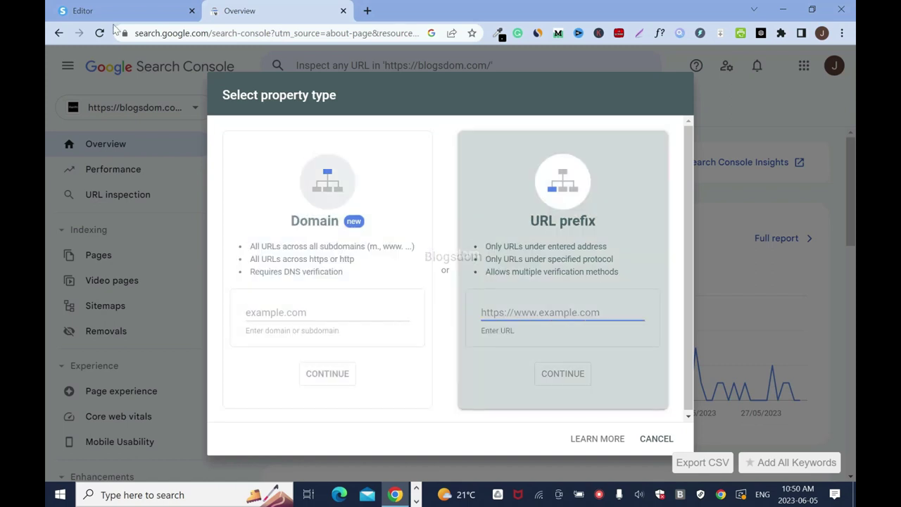
- Open successpage.io in a new browser tab and copy the site's full URL
click(111, 16)
click(262, 9)
click(367, 11)
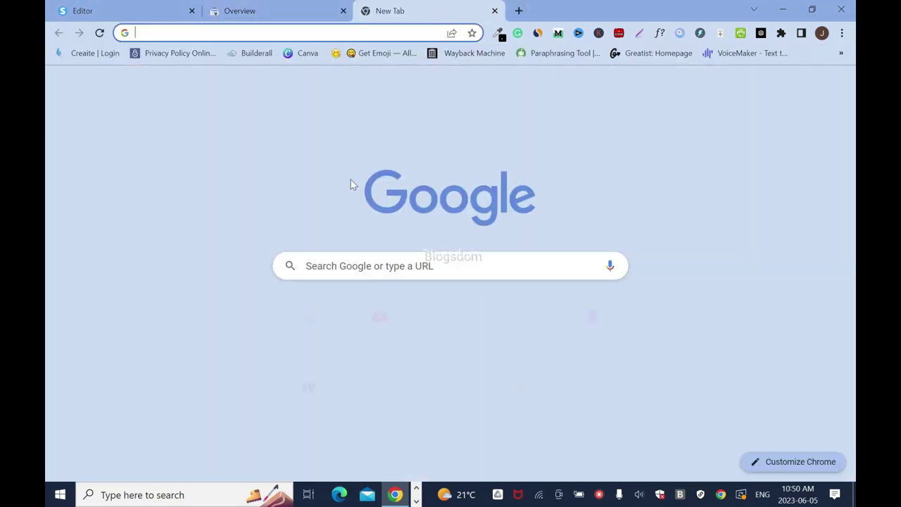
text(s)
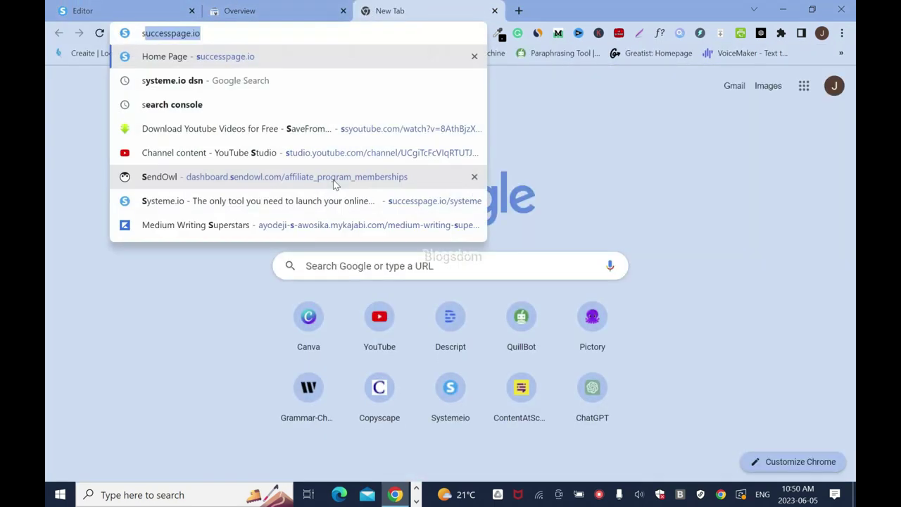
key(Return)
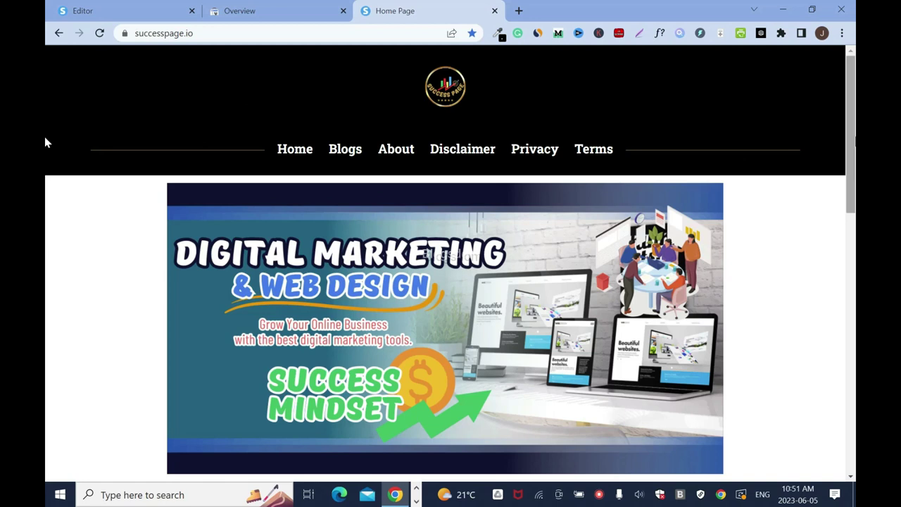
click(163, 38)
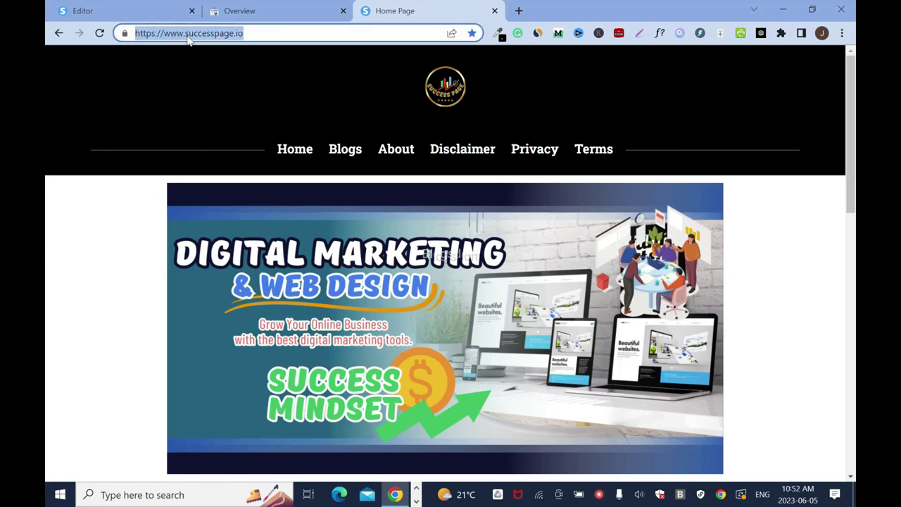
right_click(188, 41)
click(231, 105)
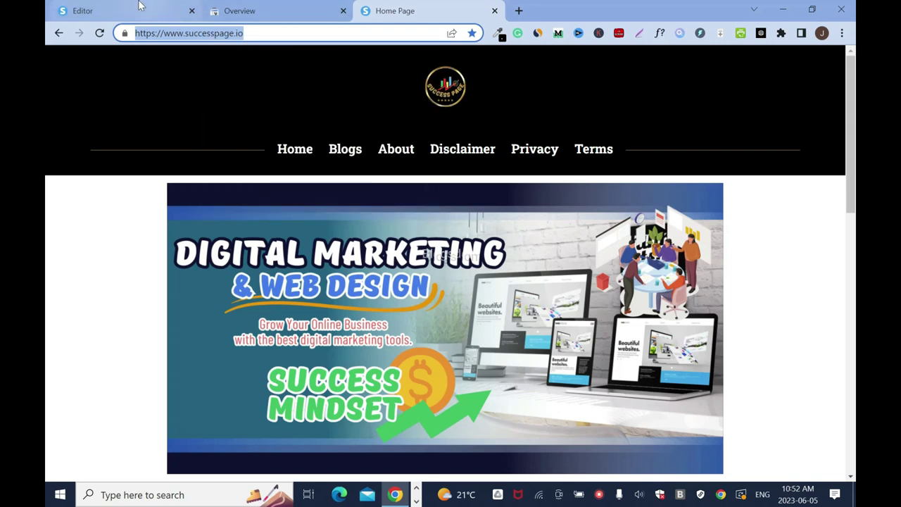
click(259, 14)
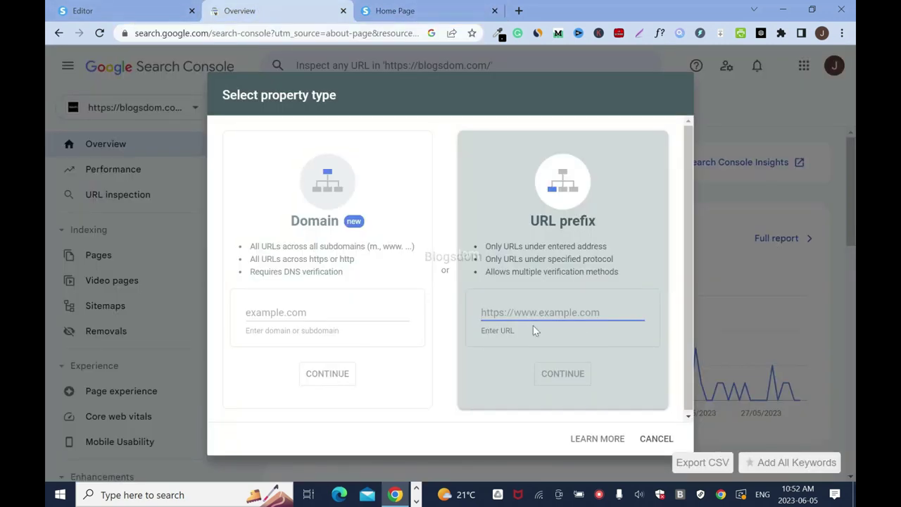
key(ctrl+v)
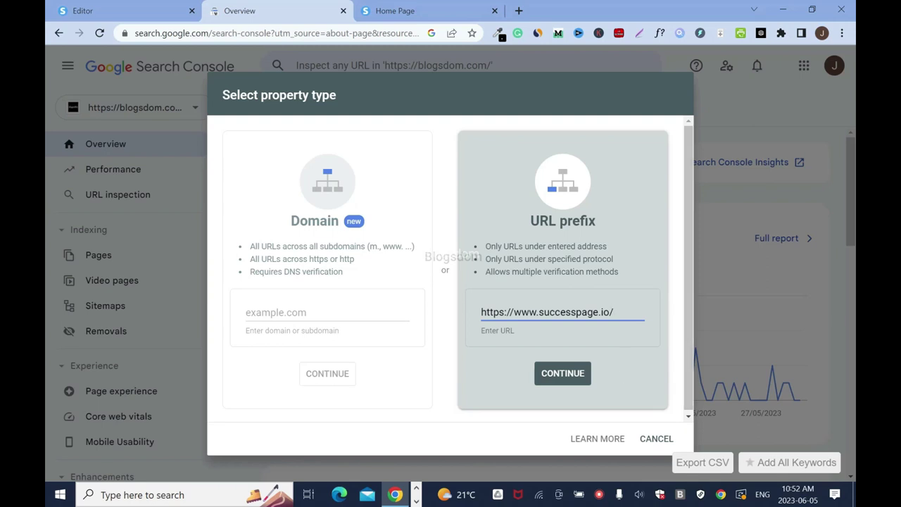
key(shift+Left)
click(570, 377)
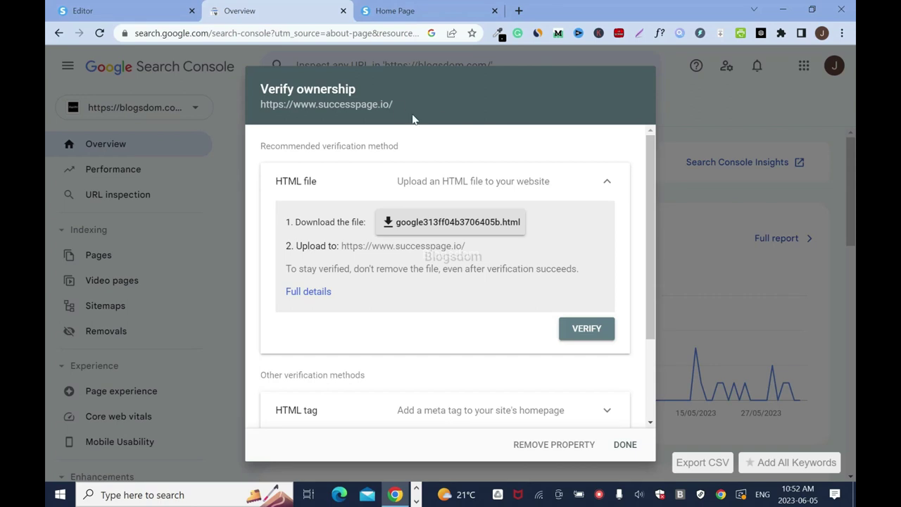
click(111, 12)
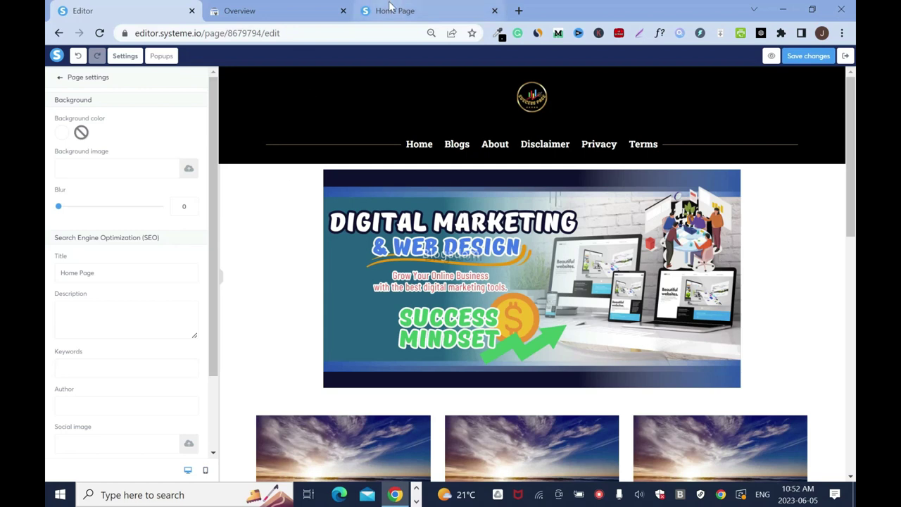
key(ctrl+Tab)
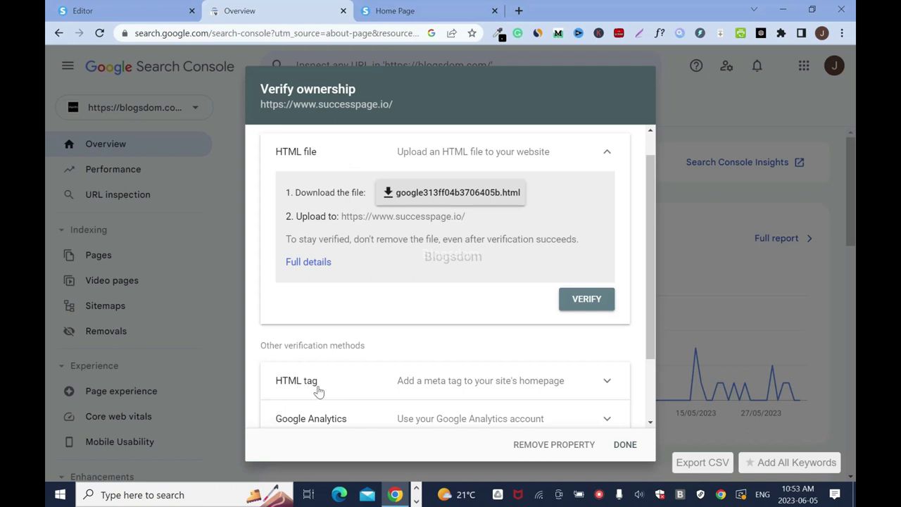
scroll(653, 319, up, 1)
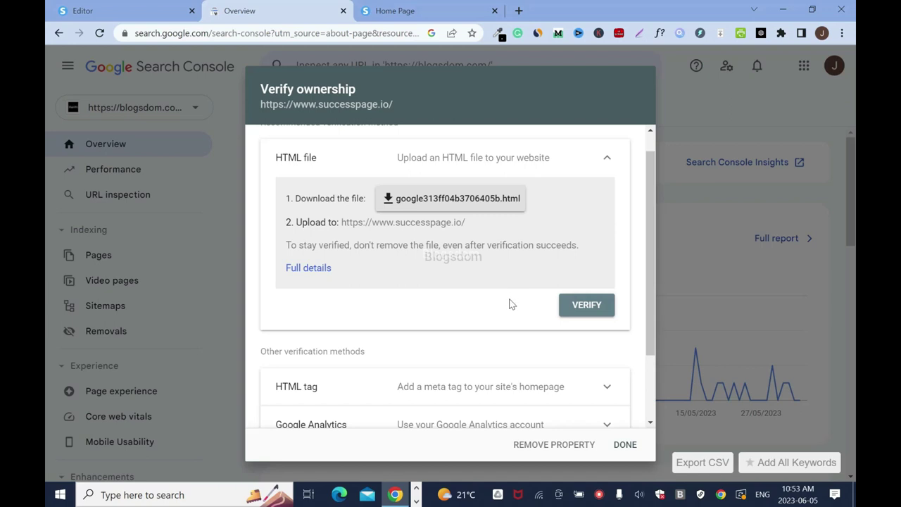
drag(653, 272, 652, 334)
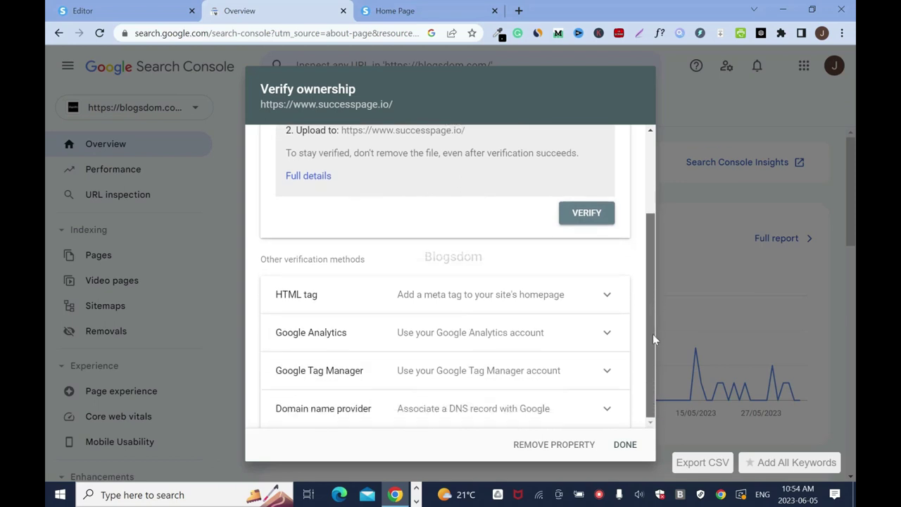
click(607, 295)
drag(651, 230, 648, 277)
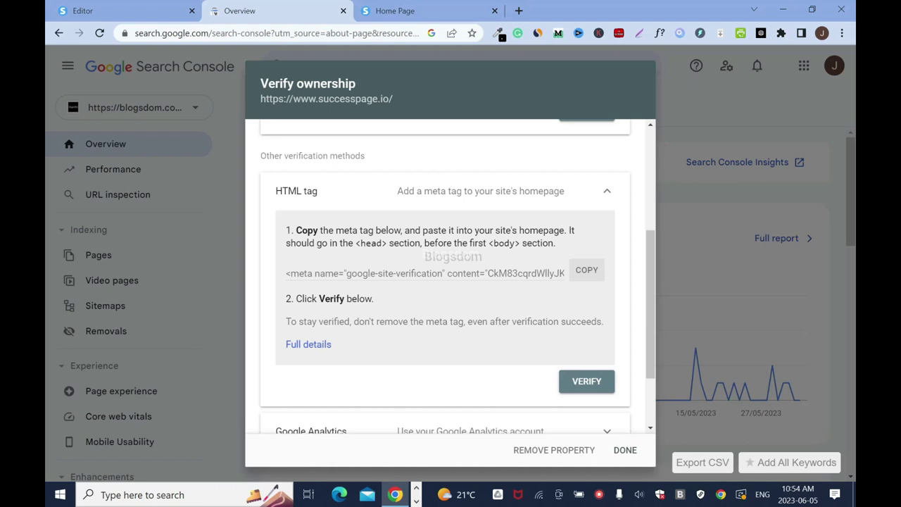
- Leave the Systeme.io page editor without saving and check the Home Page's name settings in the blog's page list
click(116, 9)
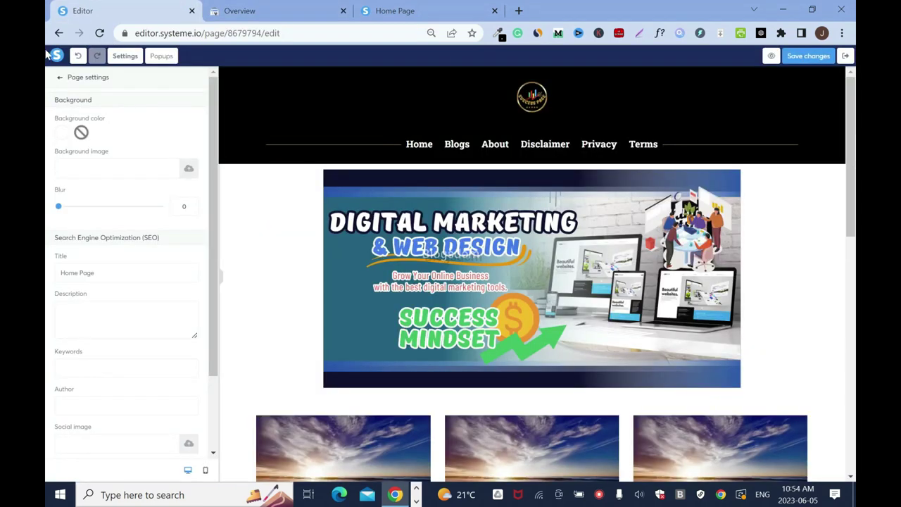
click(59, 33)
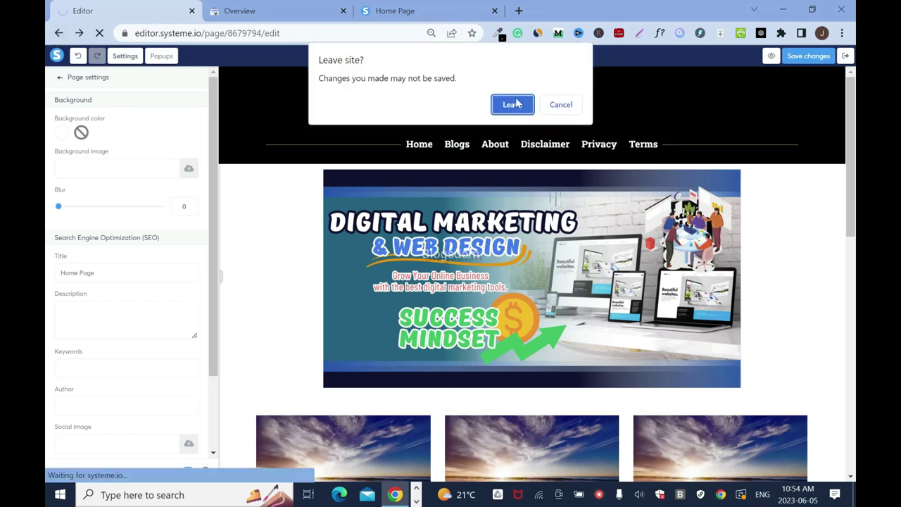
click(513, 104)
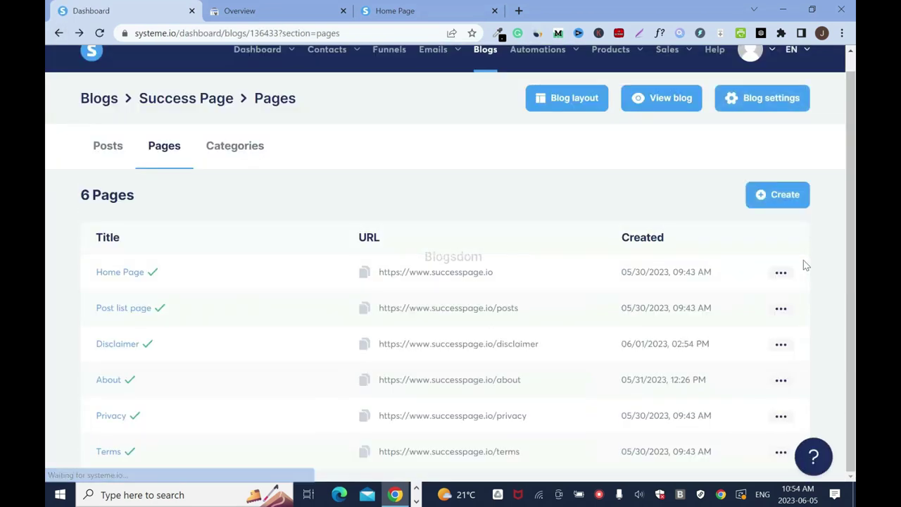
click(780, 273)
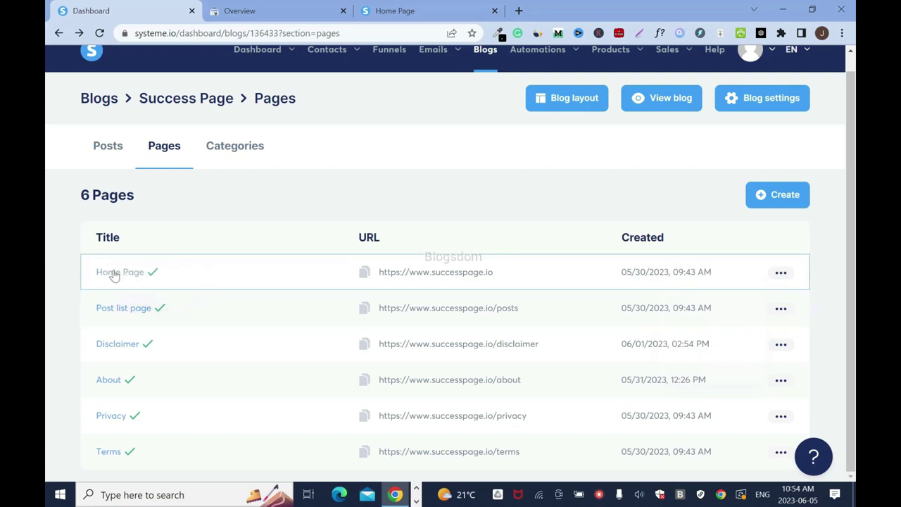
click(781, 273)
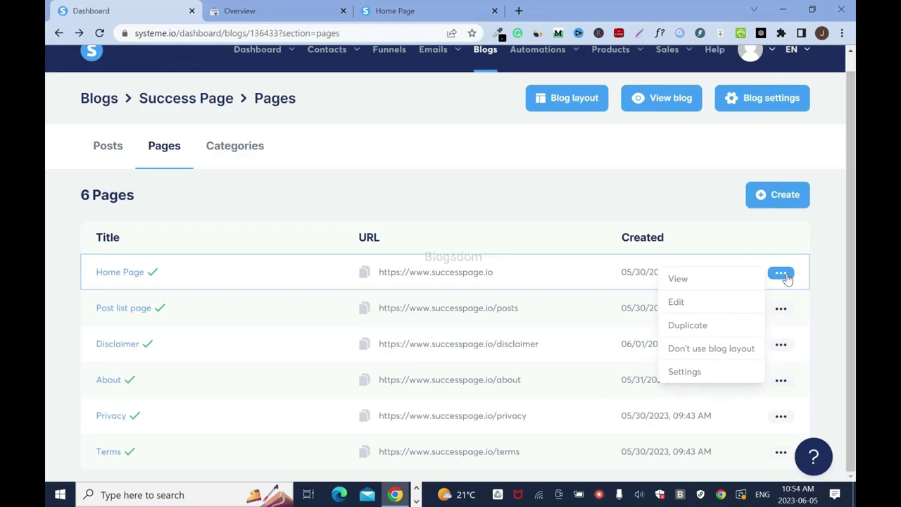
click(684, 371)
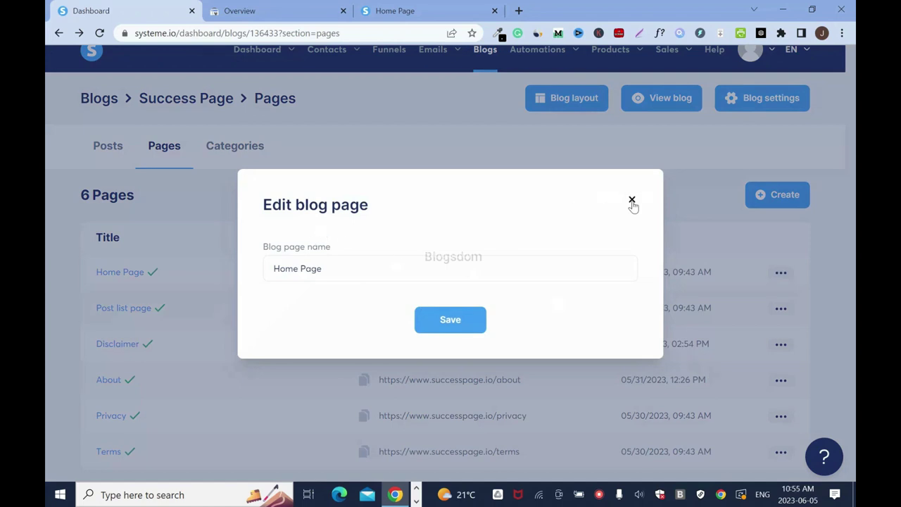
click(632, 202)
- Open the blog's Home Page for editing and bring up the tracking options in its page settings
click(712, 303)
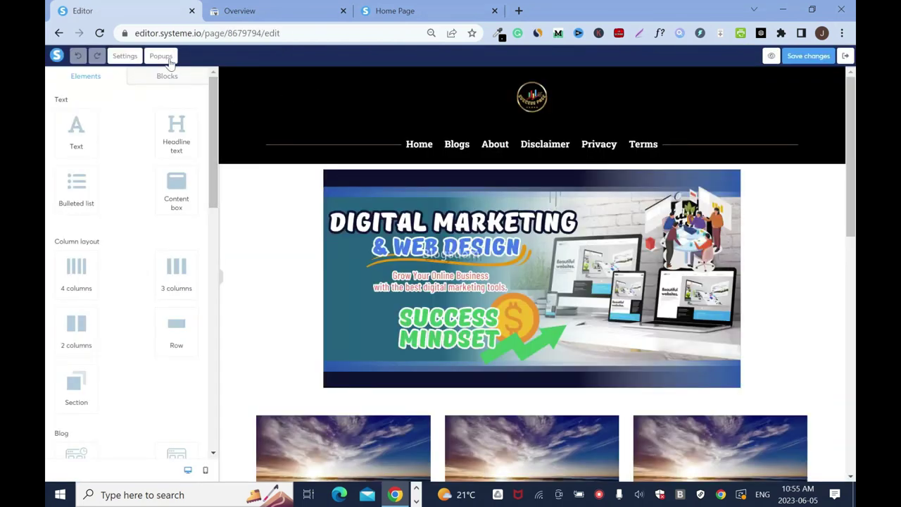
click(124, 57)
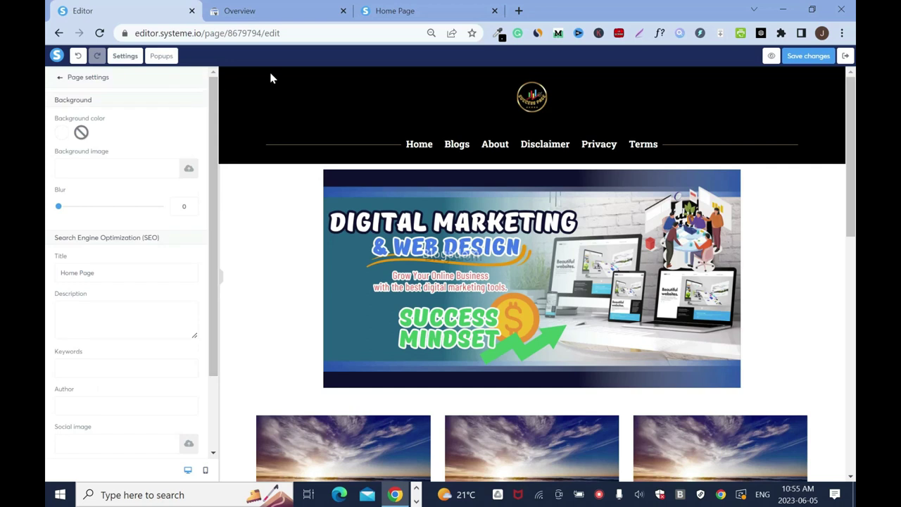
click(285, 11)
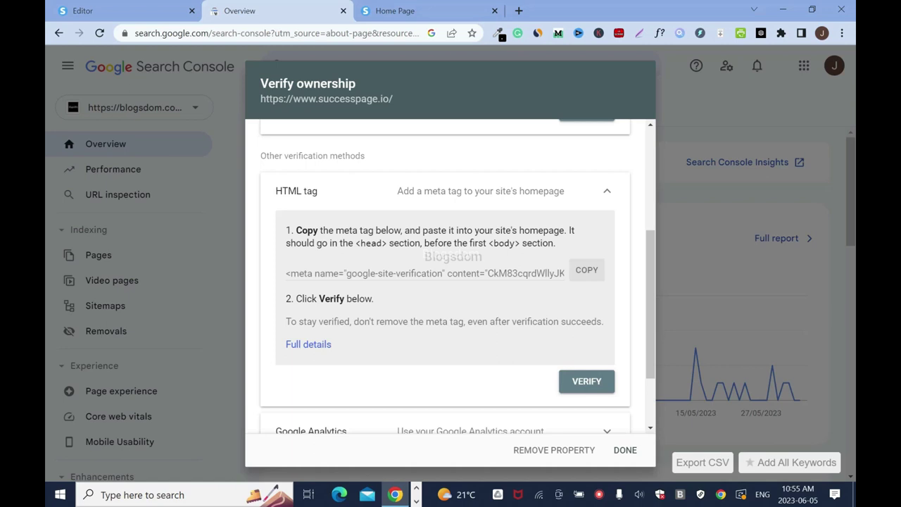
click(111, 14)
drag(218, 262, 218, 346)
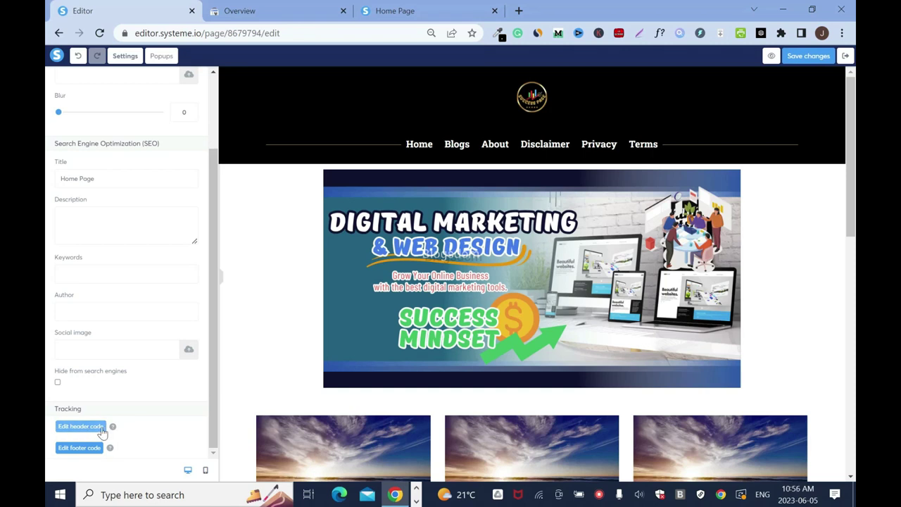
- Copy the HTML tag verification meta tag from Google Search Console and return to the Home Page editor
click(277, 10)
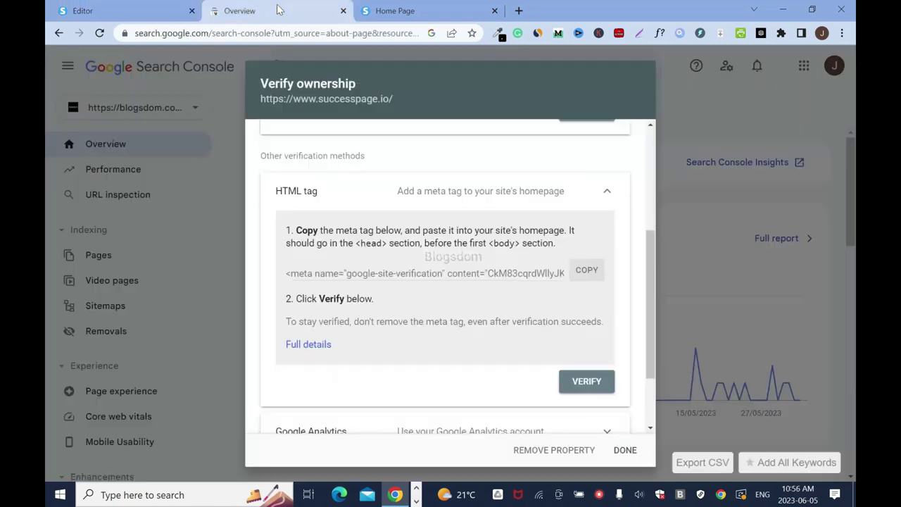
click(588, 272)
click(98, 11)
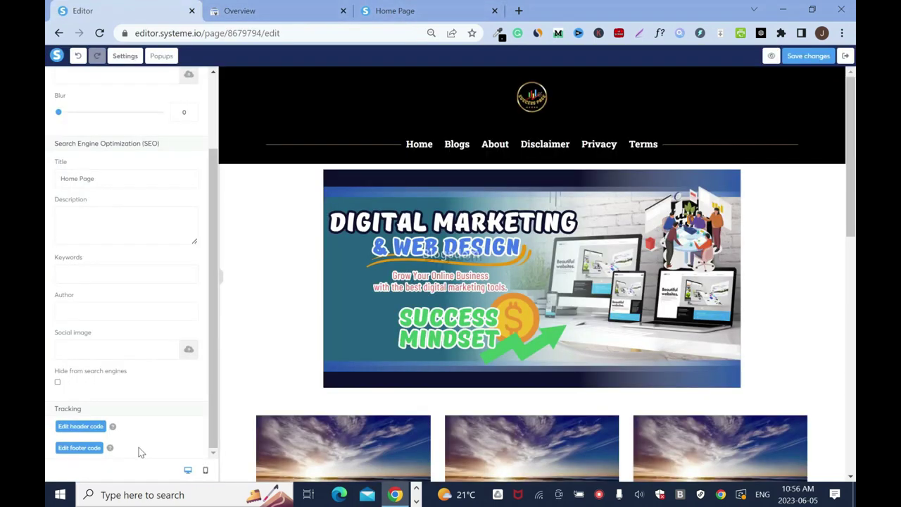
- Paste the Google site verification meta tag into the Home Page's header code and save the code
click(79, 426)
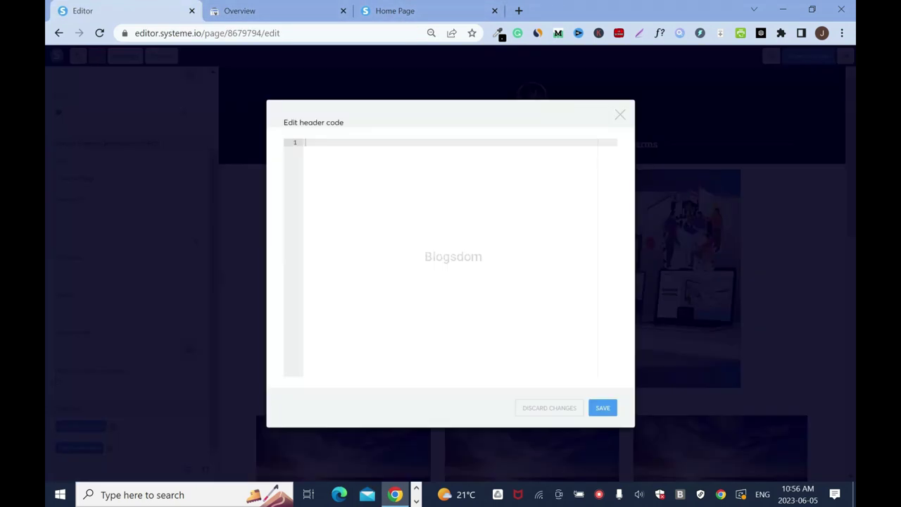
right_click(359, 141)
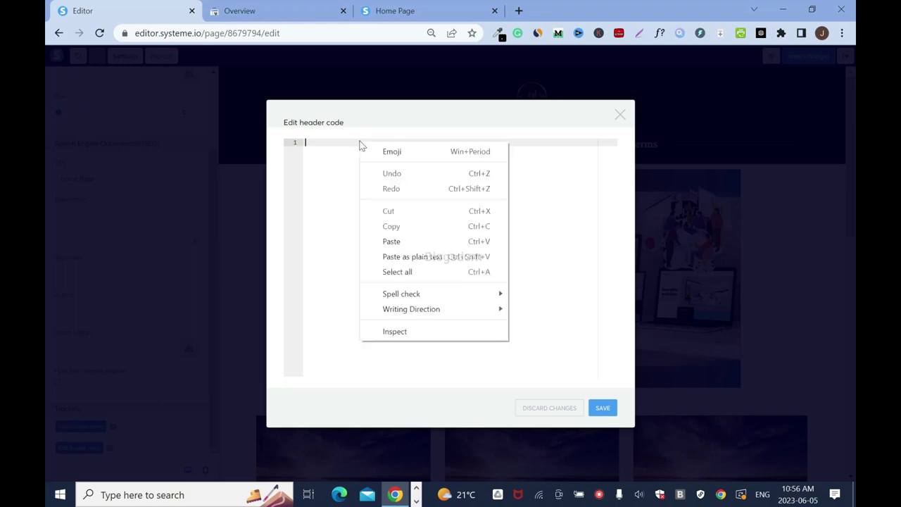
click(412, 241)
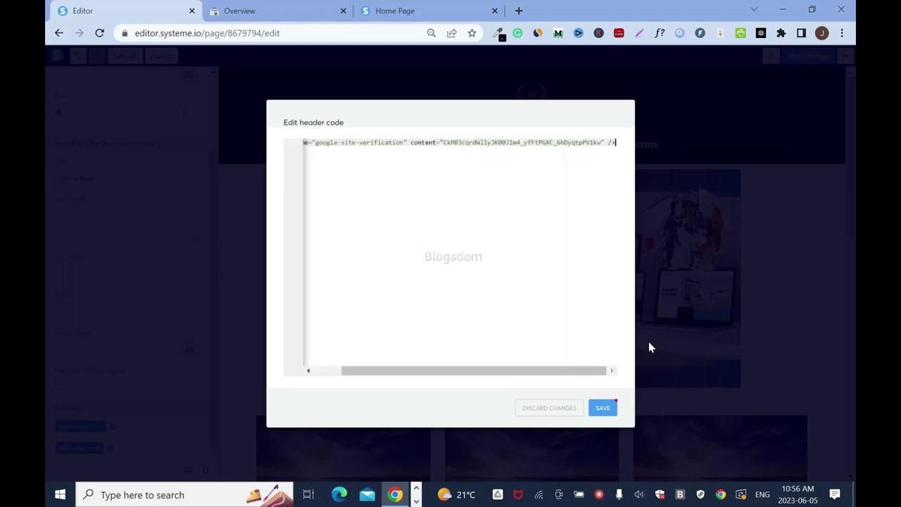
click(602, 408)
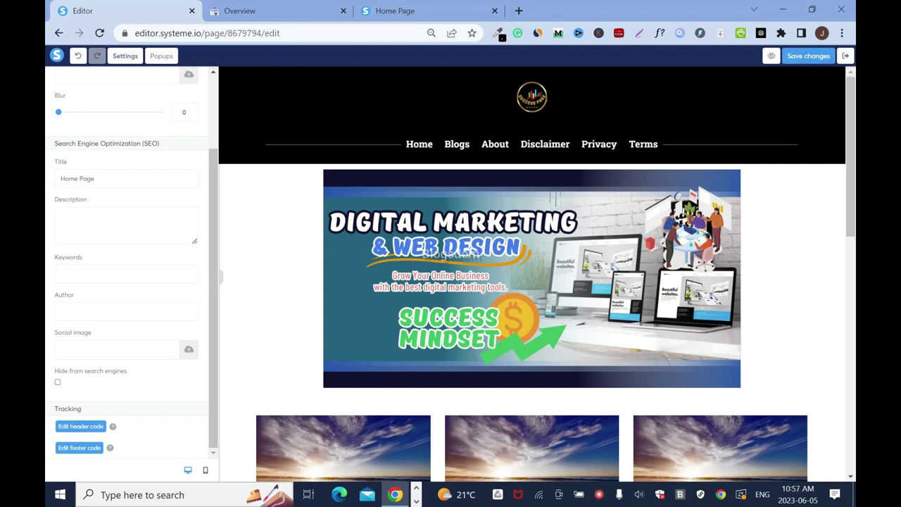
click(261, 11)
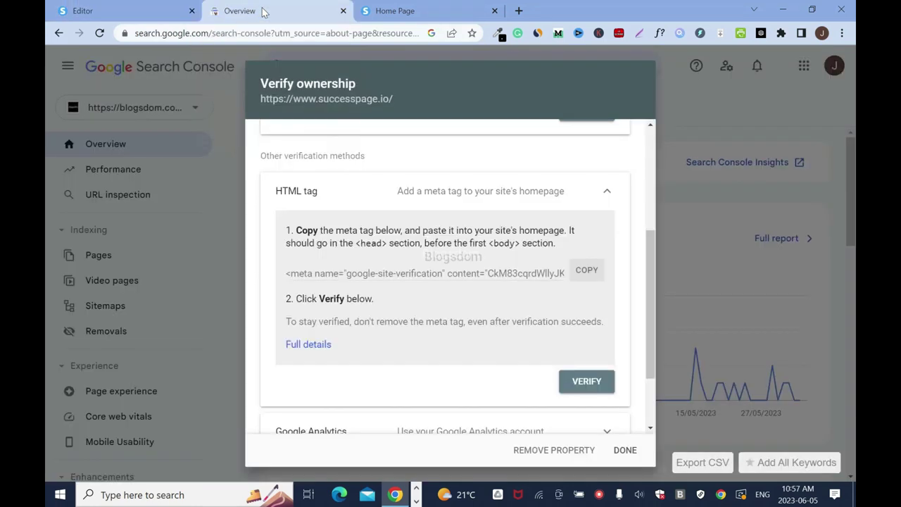
click(586, 381)
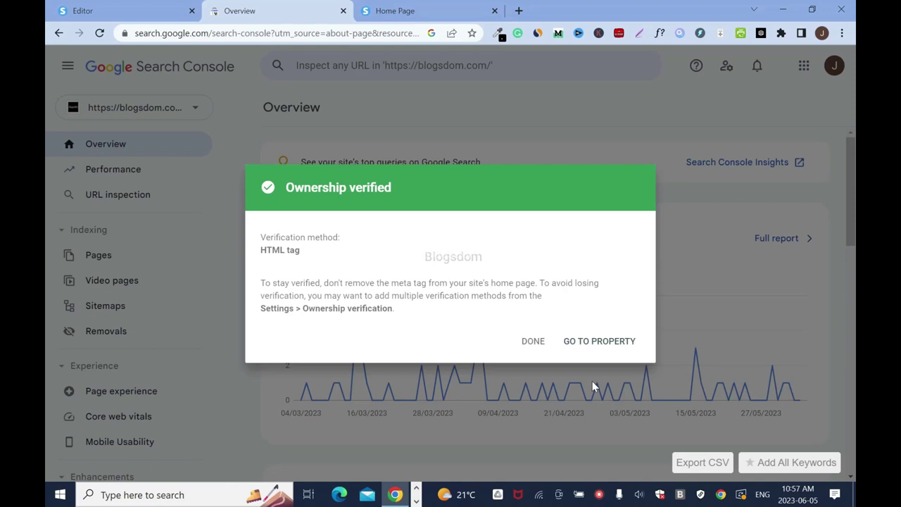
click(106, 10)
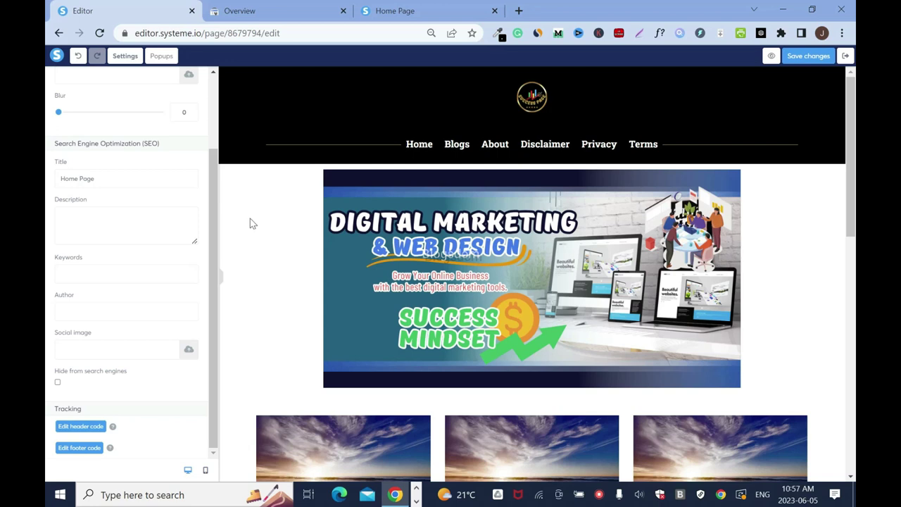
click(273, 11)
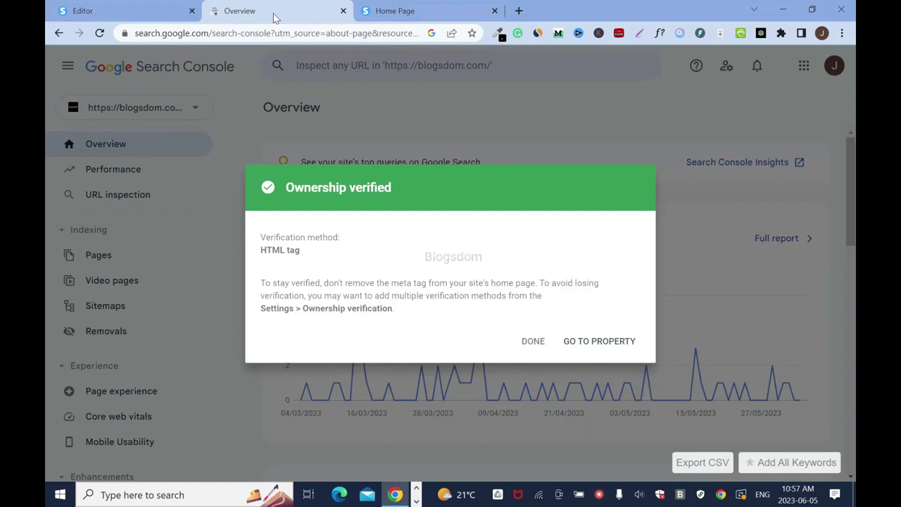
click(602, 345)
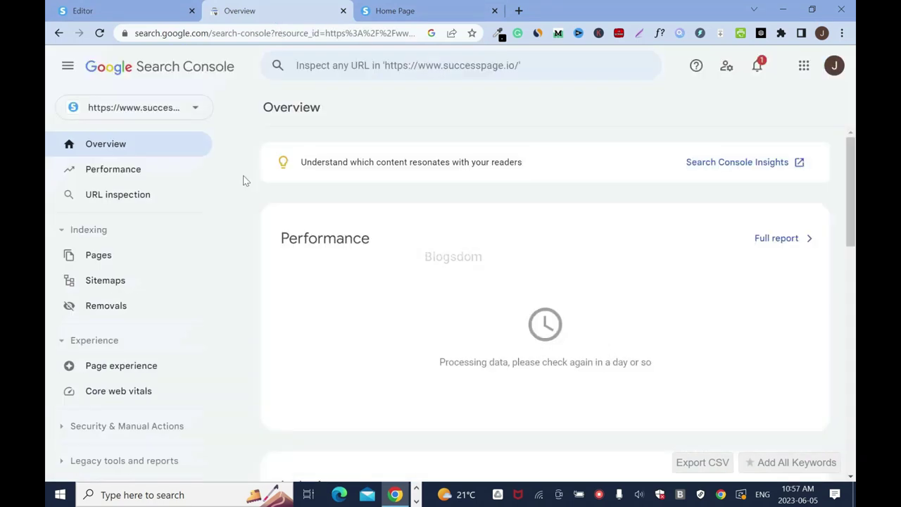
click(195, 112)
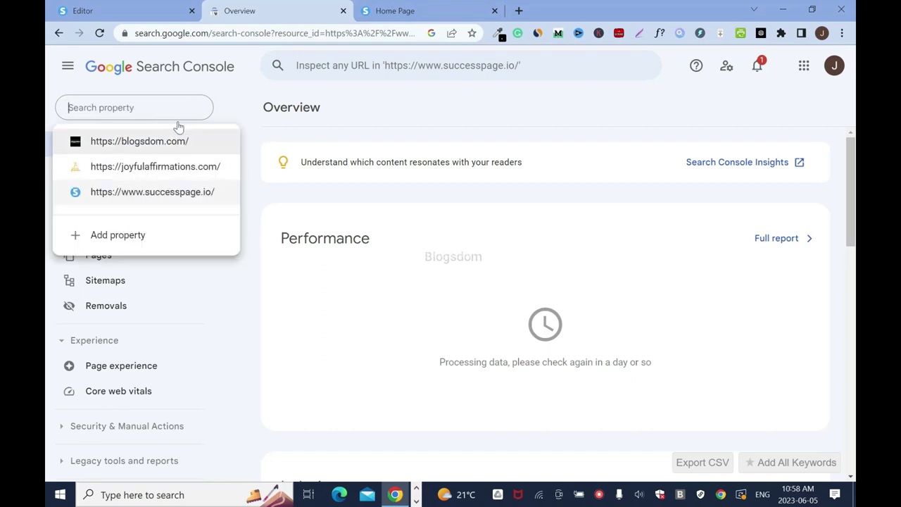
click(134, 193)
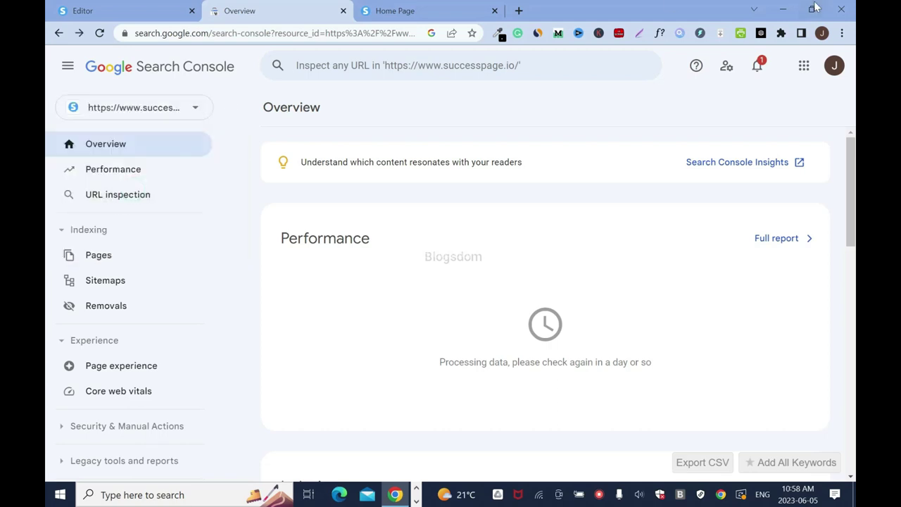
click(758, 67)
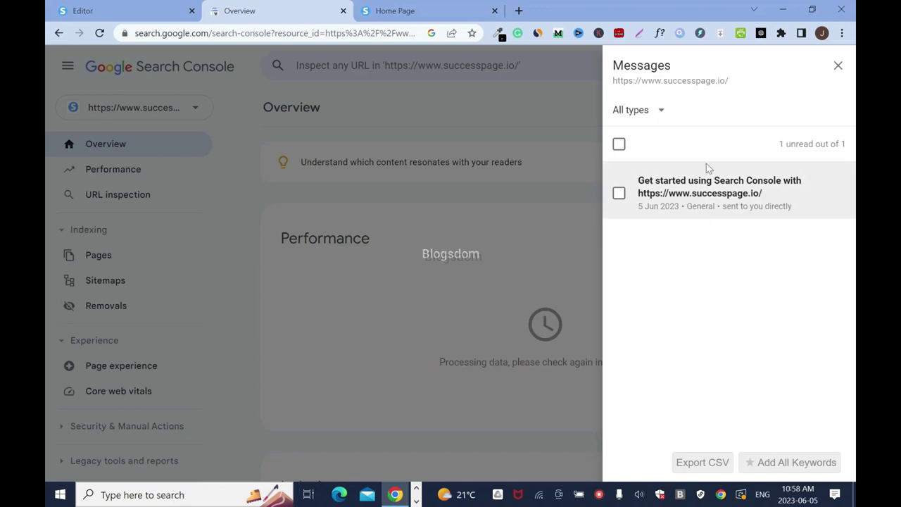
click(838, 66)
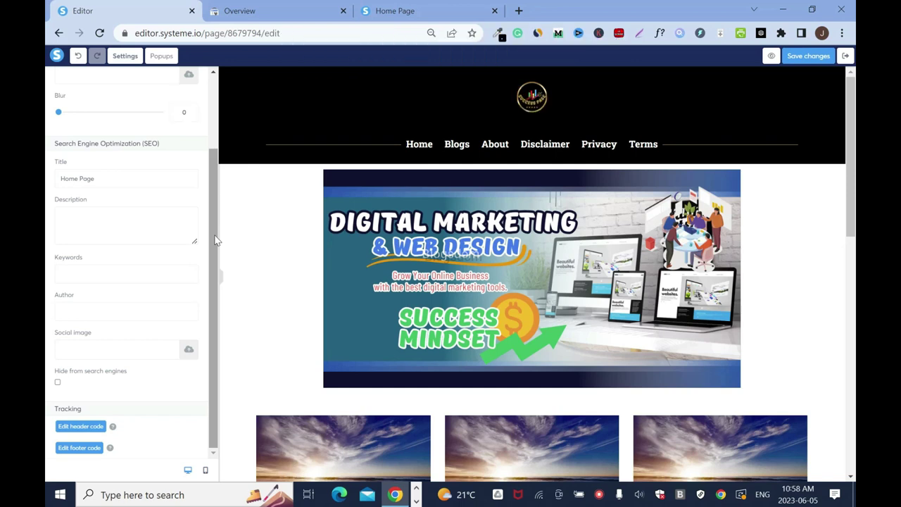
- Review the Home Page's SEO settings in the Systeme.io editor and compare them with the live successpage.io site
scroll(215, 240, up, 3)
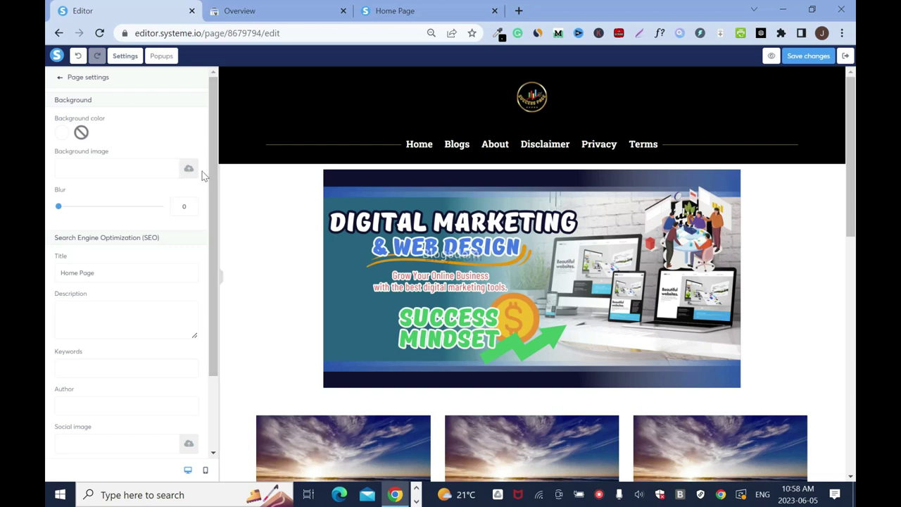
drag(214, 190, 218, 289)
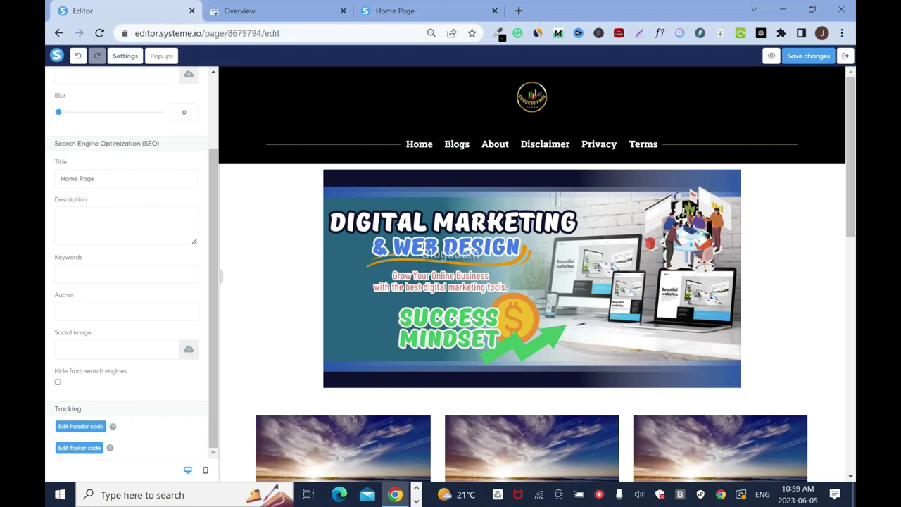
click(397, 11)
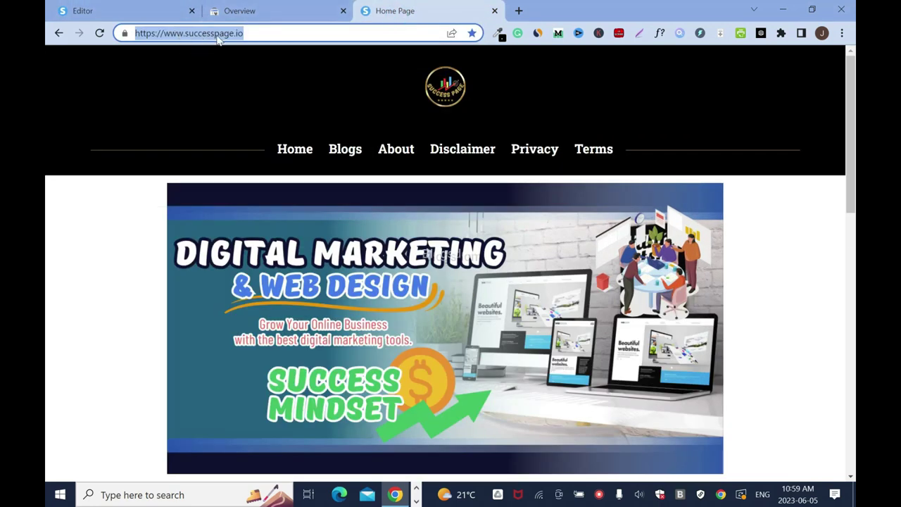
click(107, 223)
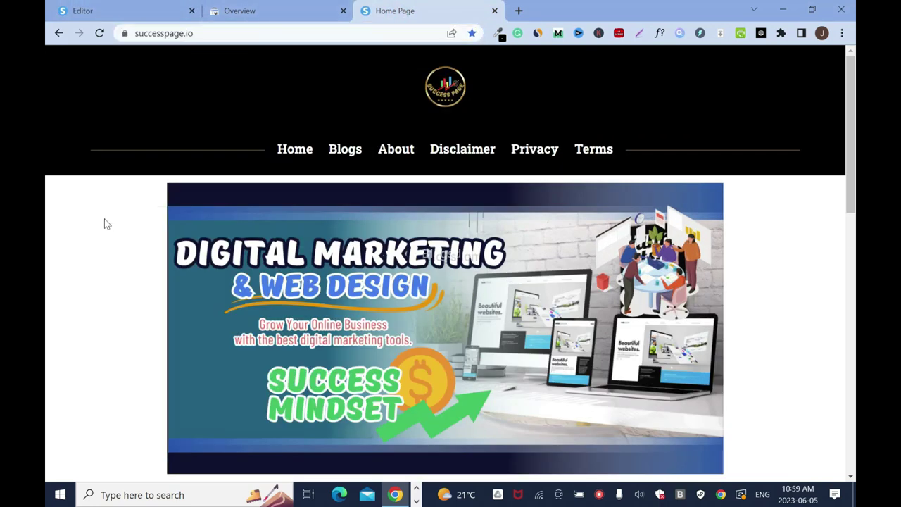
click(102, 7)
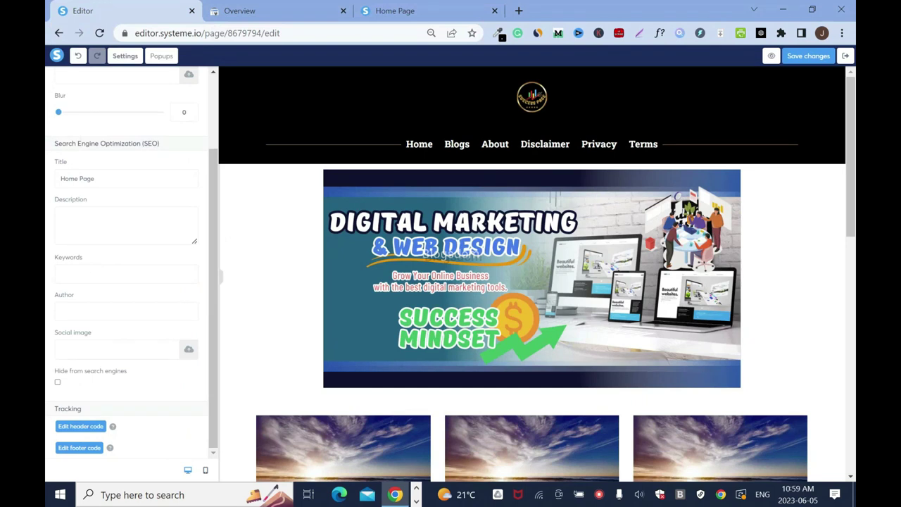
- Set the Home Page's SEO title to "Success Page" and its author to "Success Page"
triple_click(121, 177)
text(Success)
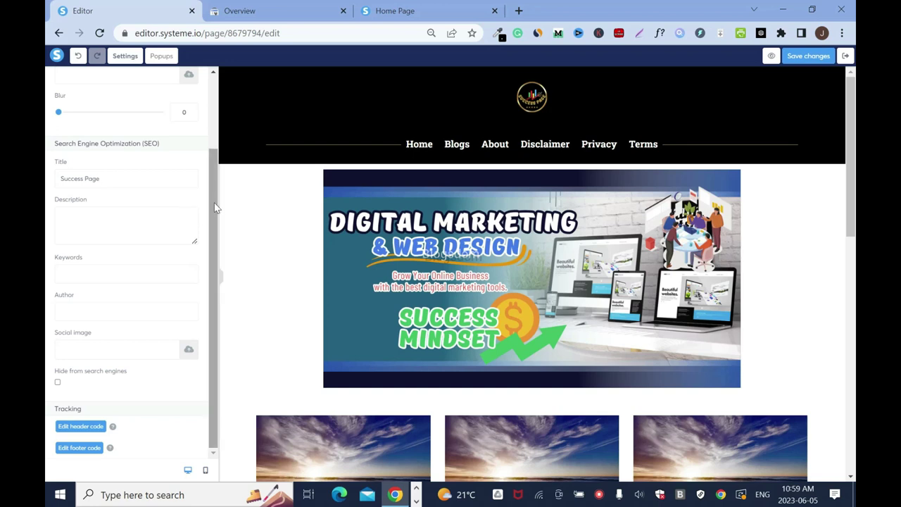
click(108, 313)
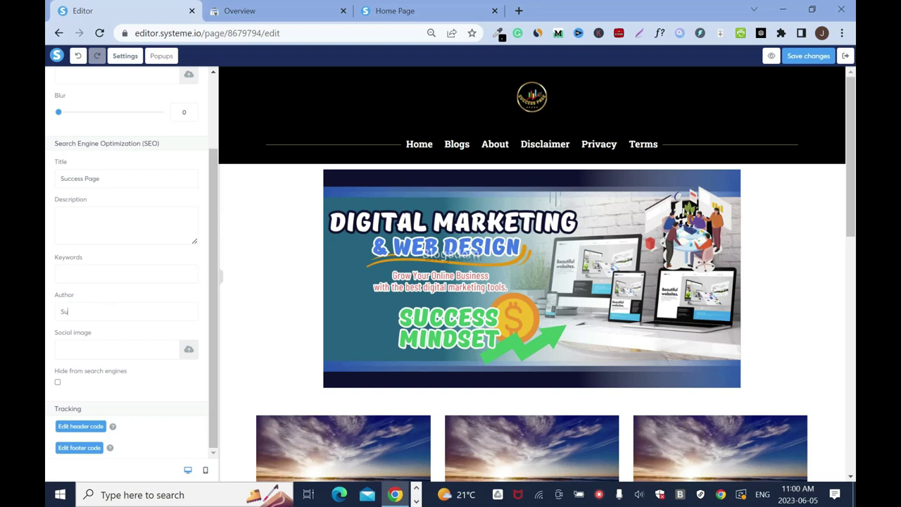
text(Success Page)
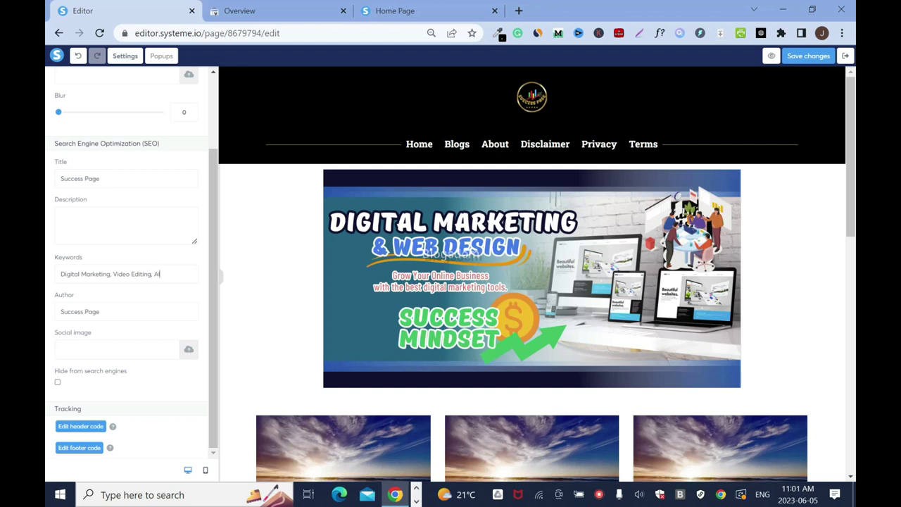
- Complete the Home Page's SEO keywords so they read "Digital Marketing, Video Editing, AI Tools, Affiliate Marketing"
key(BackSpace)
key(BackSpace)
key(BackSpace)
text(Tools, Affiliate)
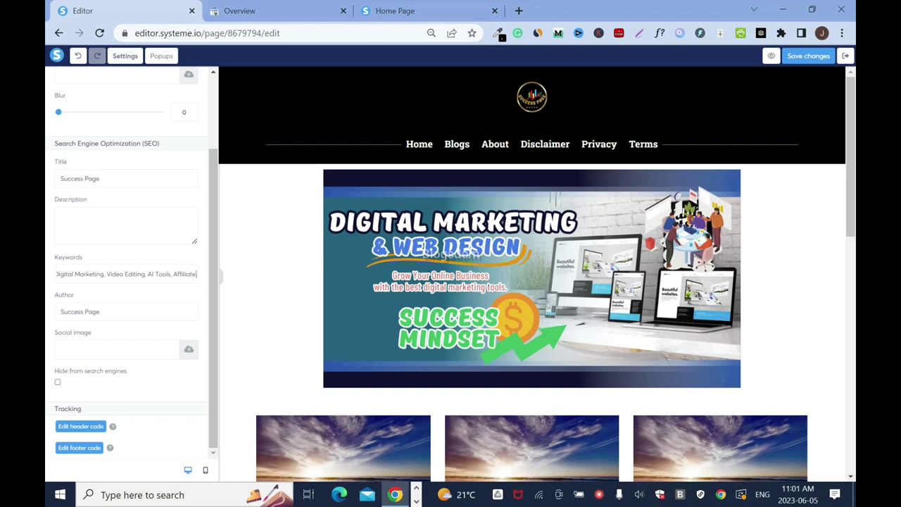
text( Marketing)
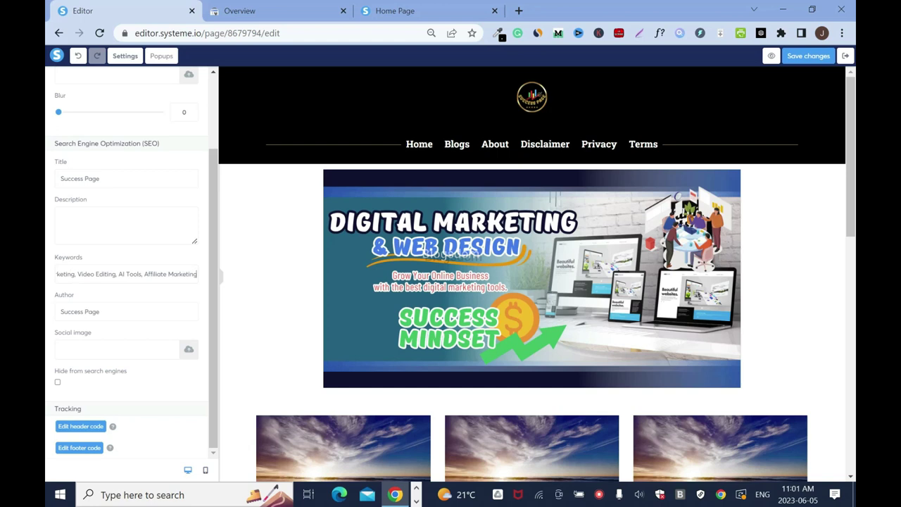
click(57, 273)
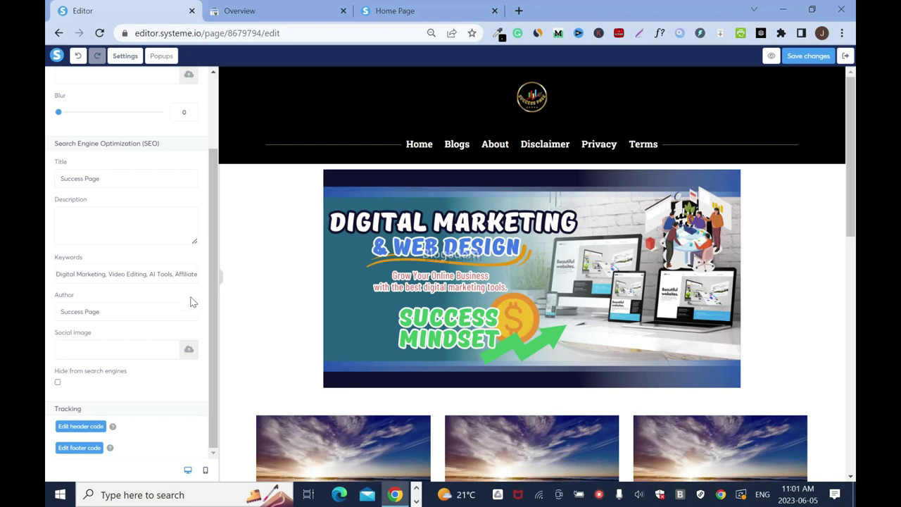
- Set the Home Page's SEO description to "How to make money via digital marketing."
click(85, 219)
text(How to)
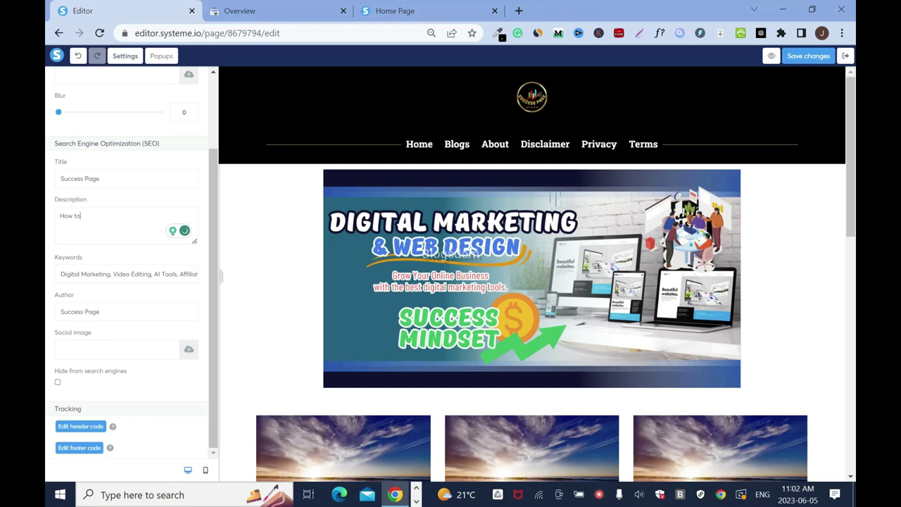
text( make money via digital marketing)
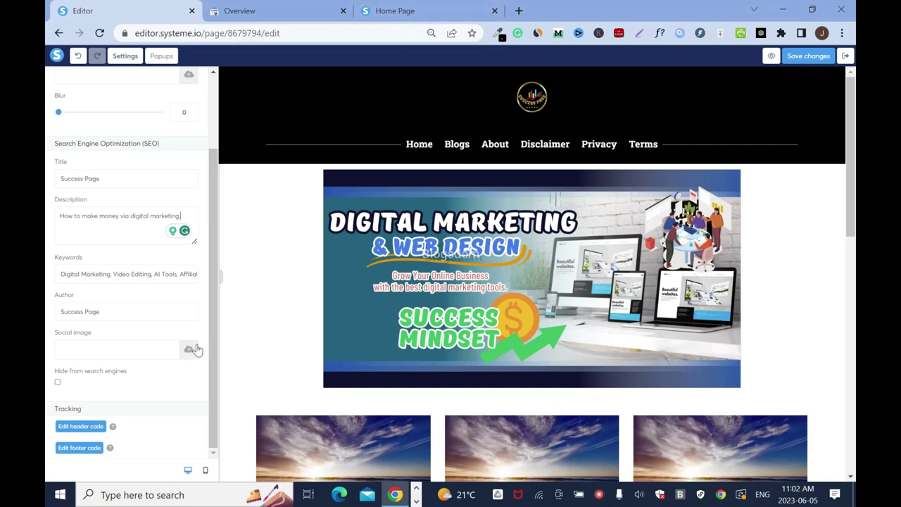
text(,)
- Look at the recent designs in Canva, then insert the already uploaded Success Page logo as the Home Page's social image
click(189, 350)
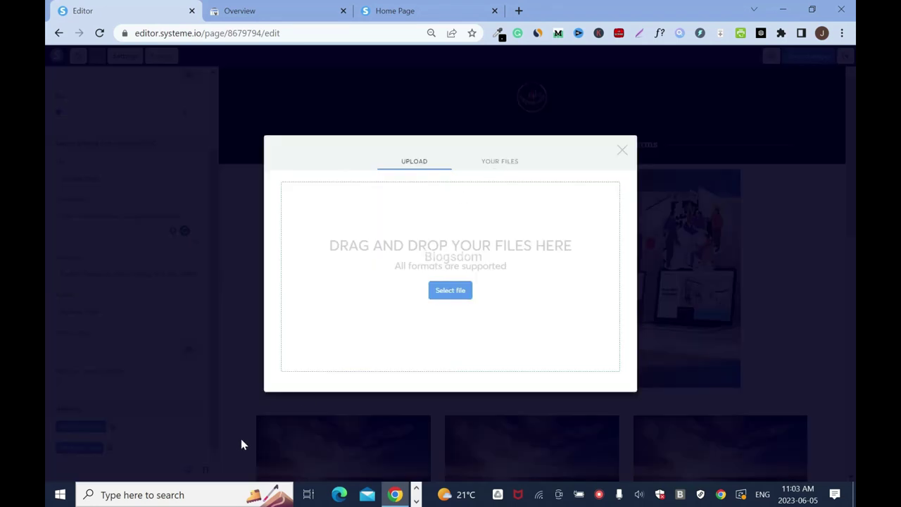
click(519, 11)
click(308, 320)
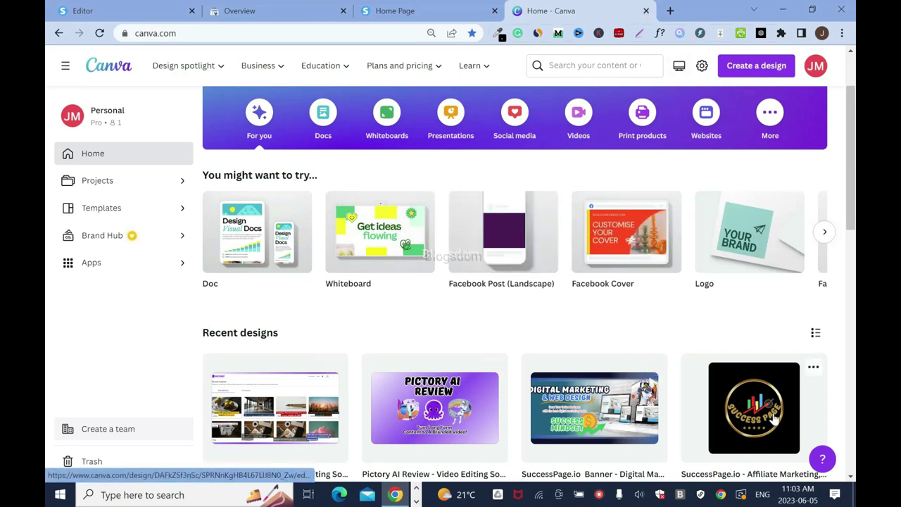
click(645, 11)
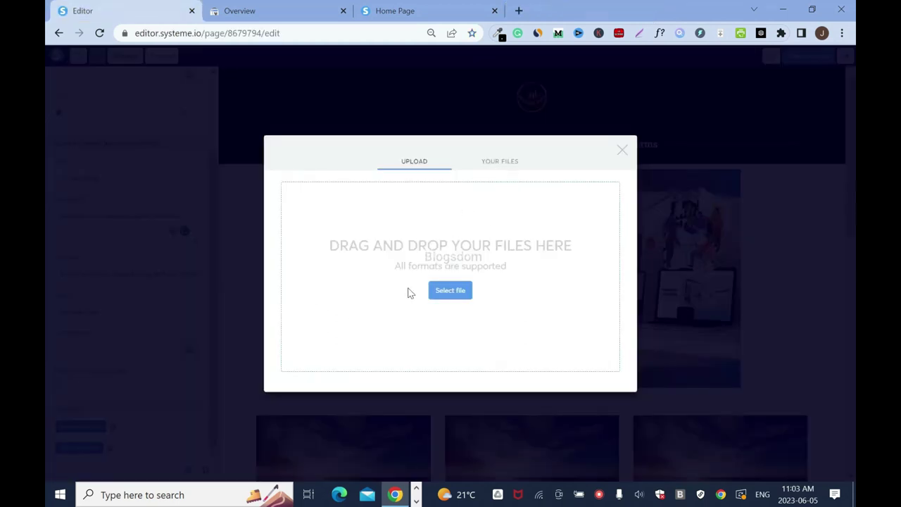
click(497, 166)
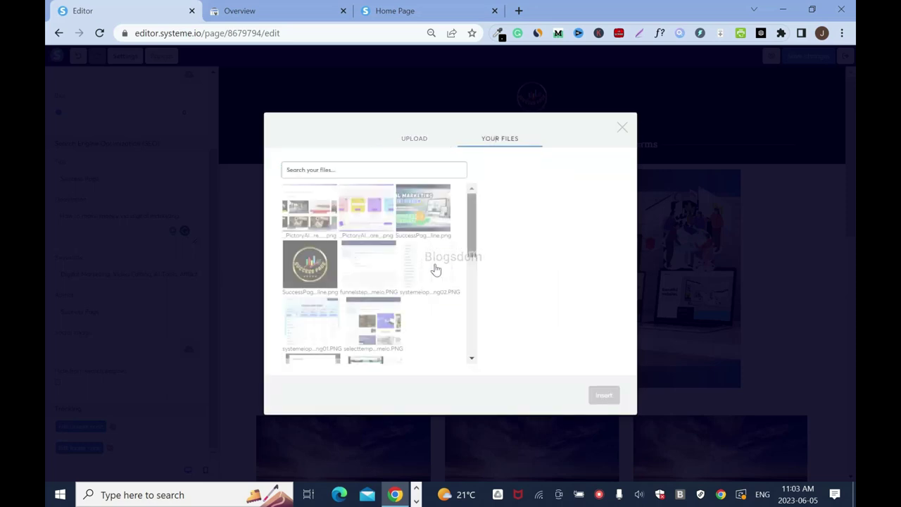
click(310, 275)
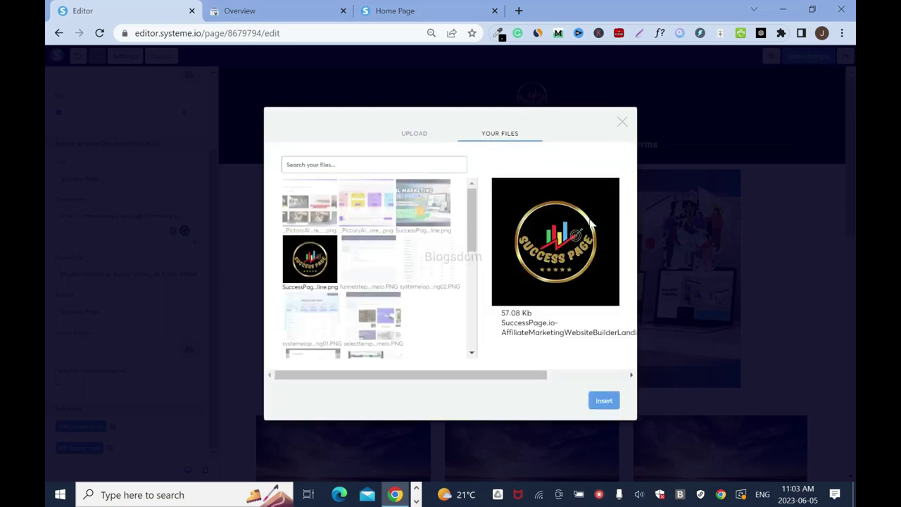
click(613, 401)
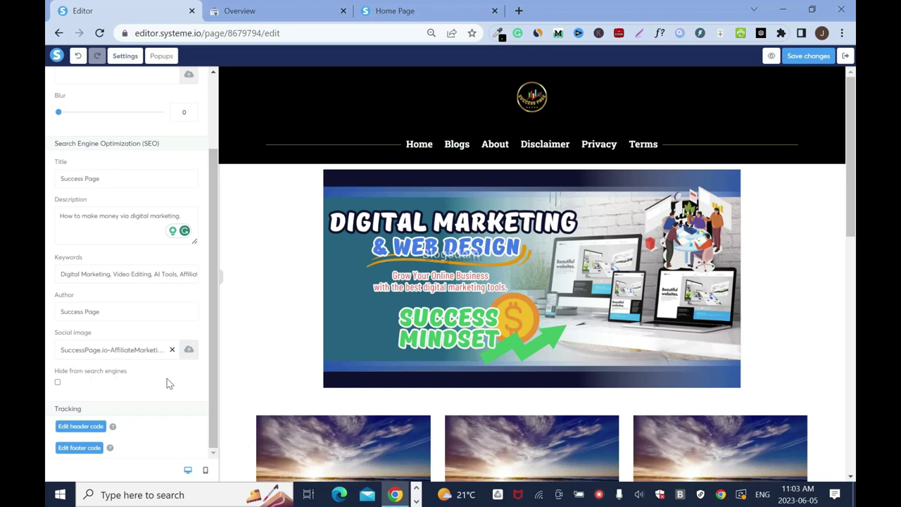
- Save the Home Page changes and reload the live successpage.io site
click(810, 60)
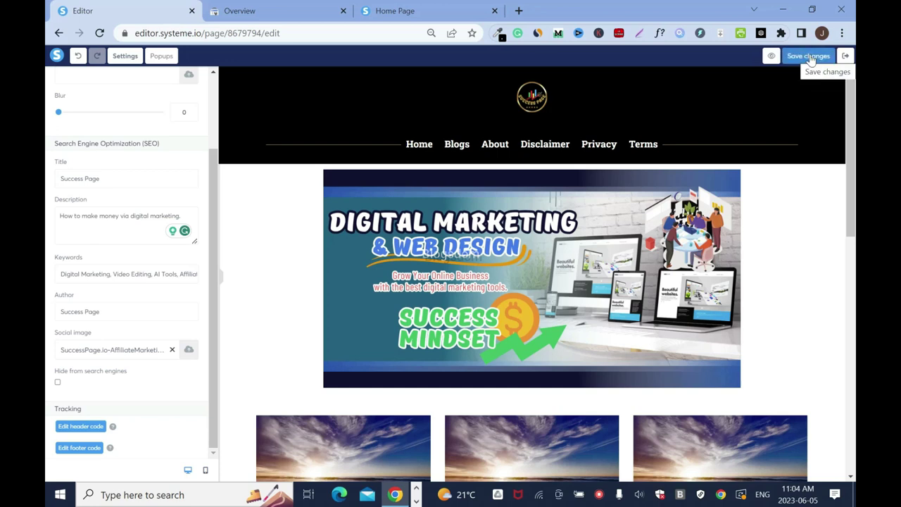
click(811, 61)
click(404, 14)
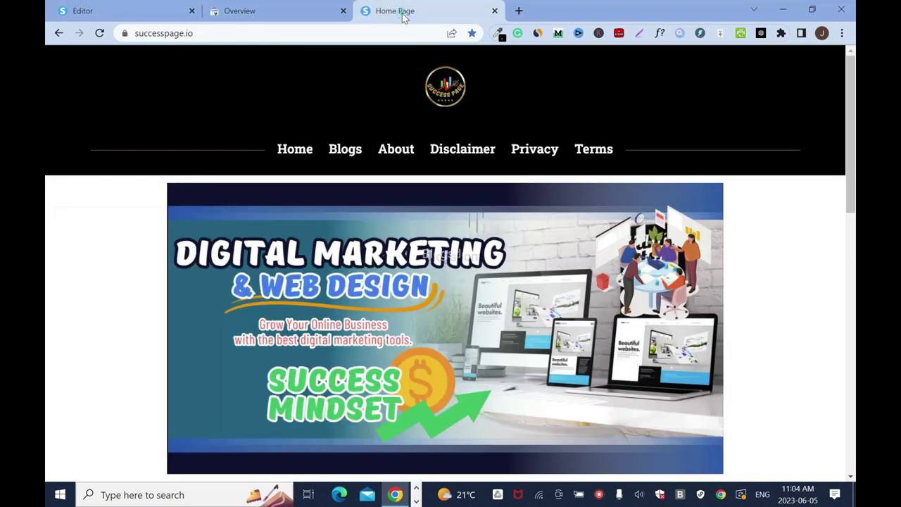
click(99, 33)
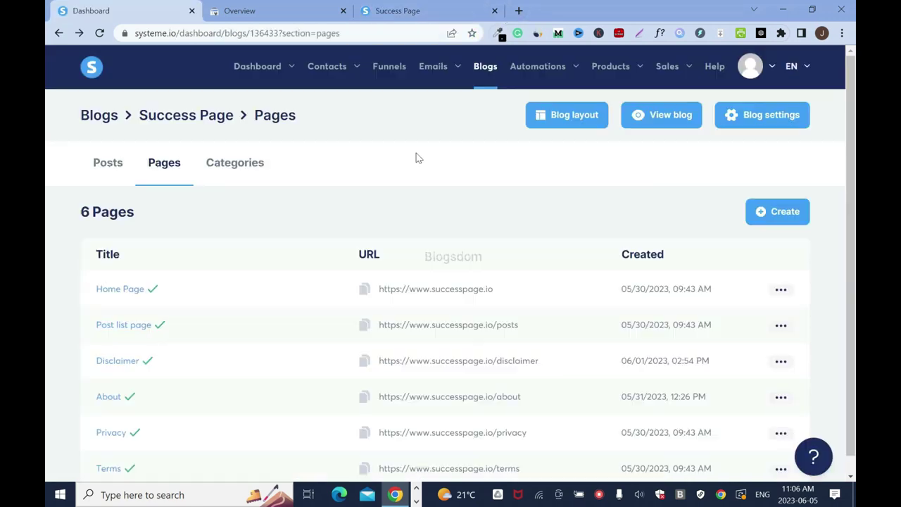
mouse_move(747, 77)
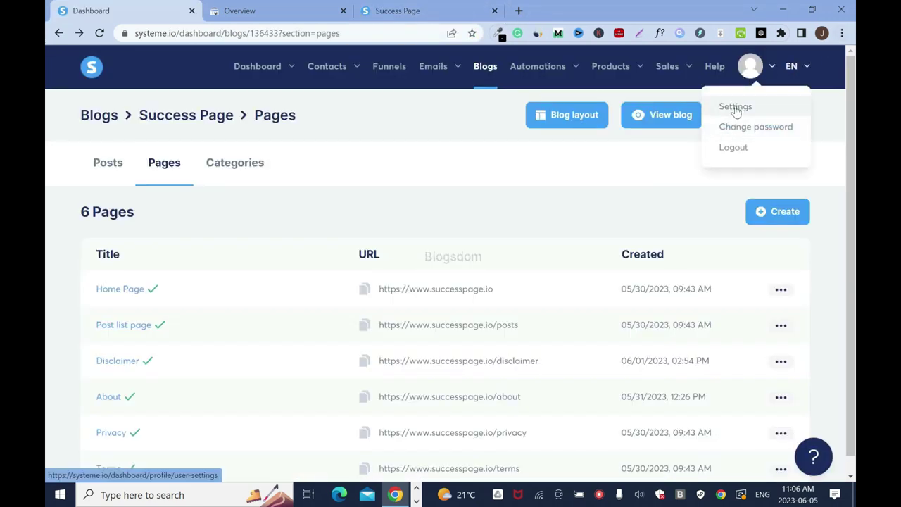
click(736, 109)
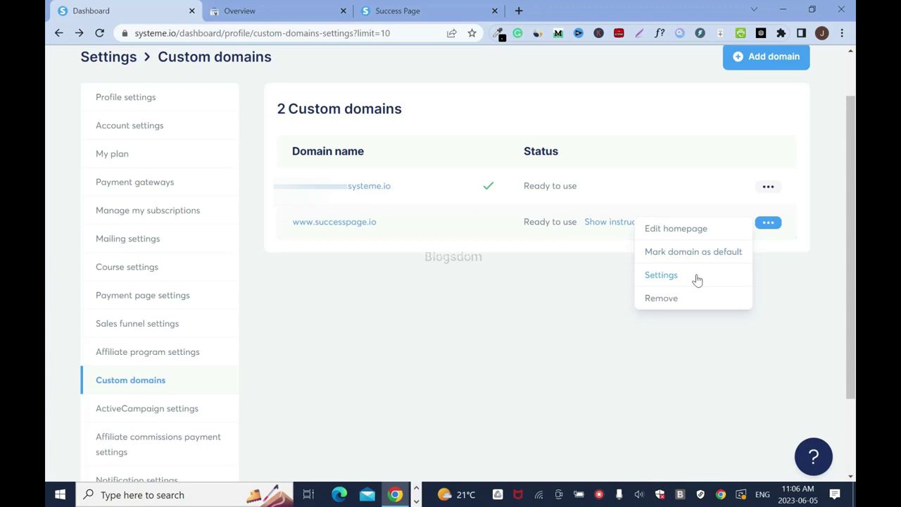
click(697, 280)
- Upload the "SuccessPage.io - Affiliate Marketing, Website Builder" logo from Downloads as the domain's favicon and reload the live site
scroll(342, 140, down, 3)
click(340, 139)
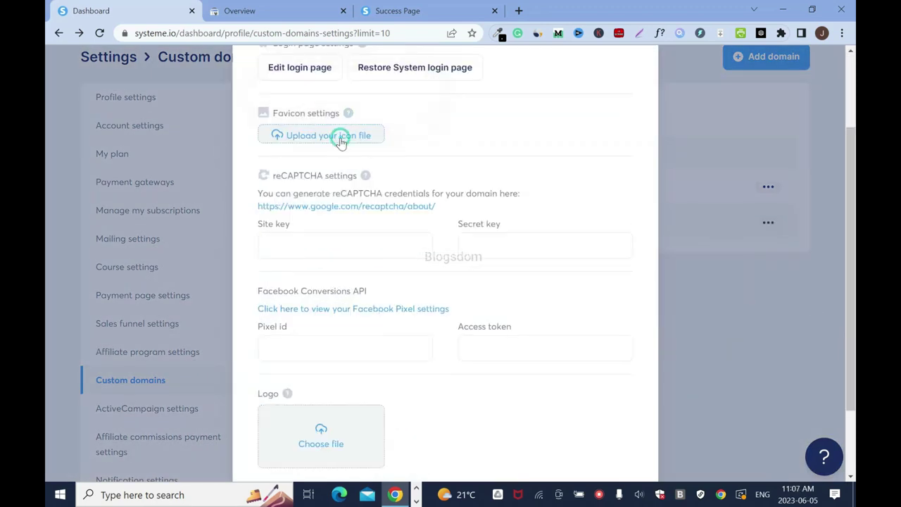
scroll(681, 199, down, 3)
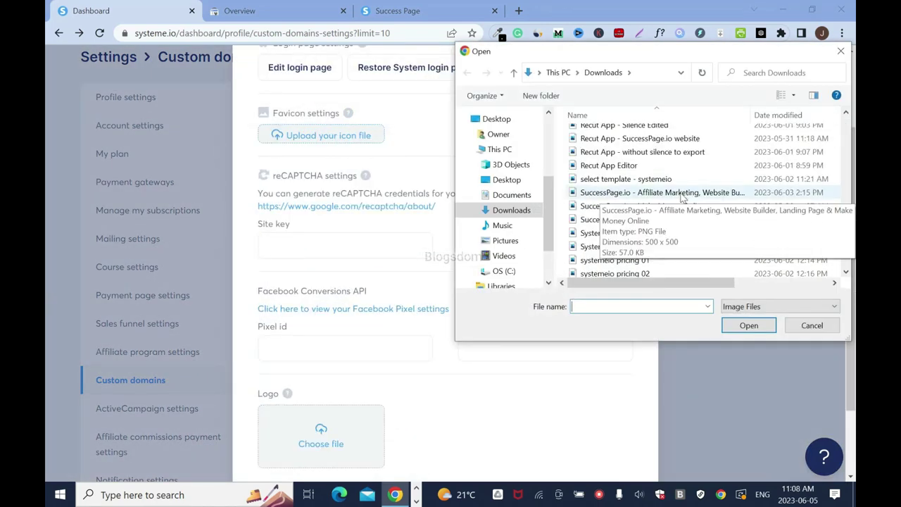
click(681, 193)
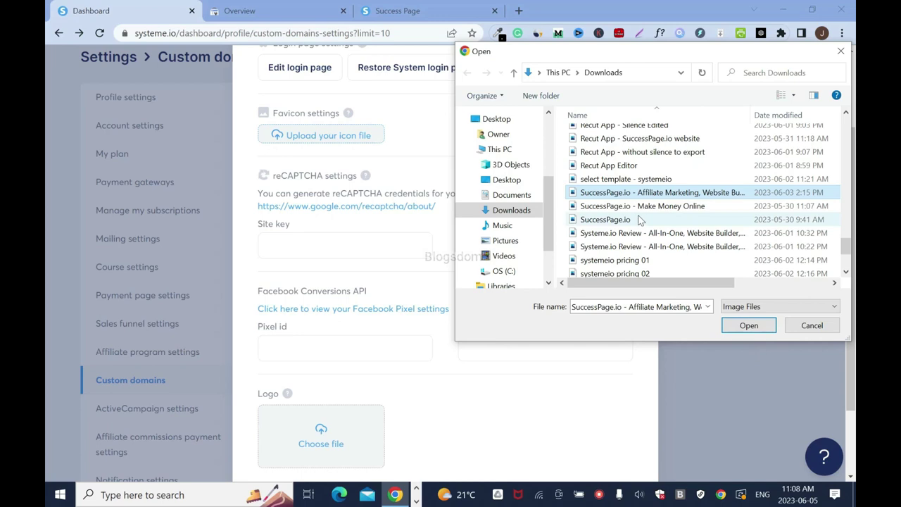
click(748, 331)
click(672, 424)
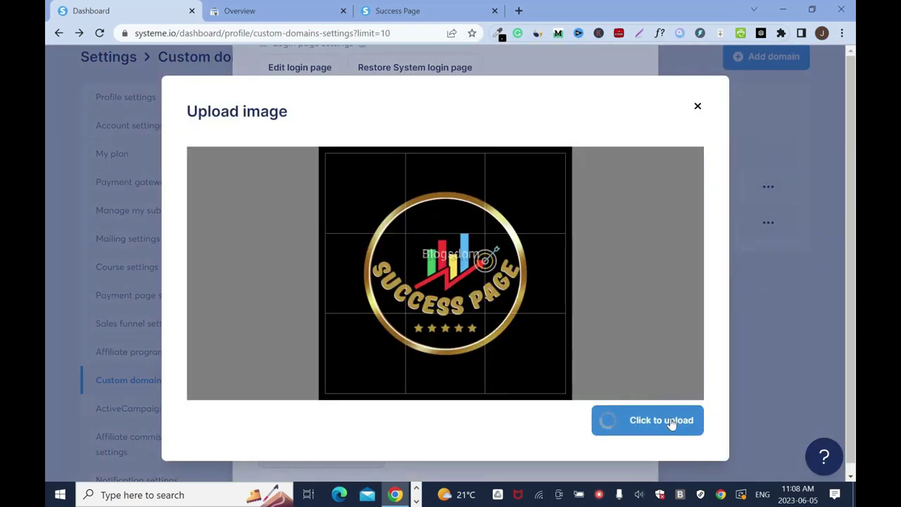
scroll(433, 454, down, 1)
click(433, 455)
click(398, 11)
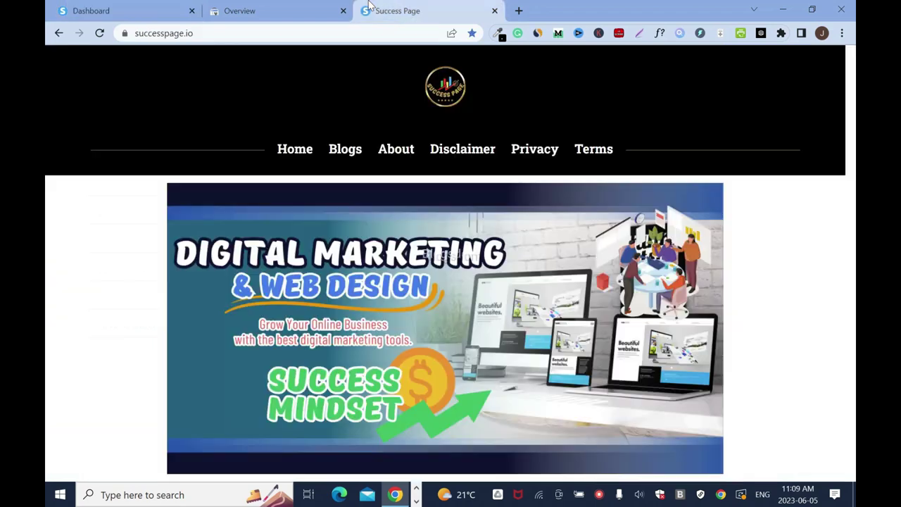
click(99, 33)
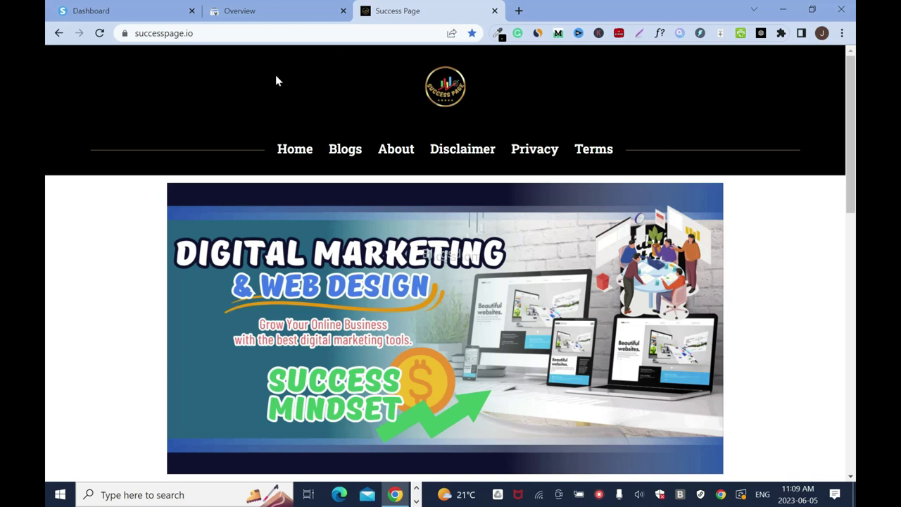
click(125, 13)
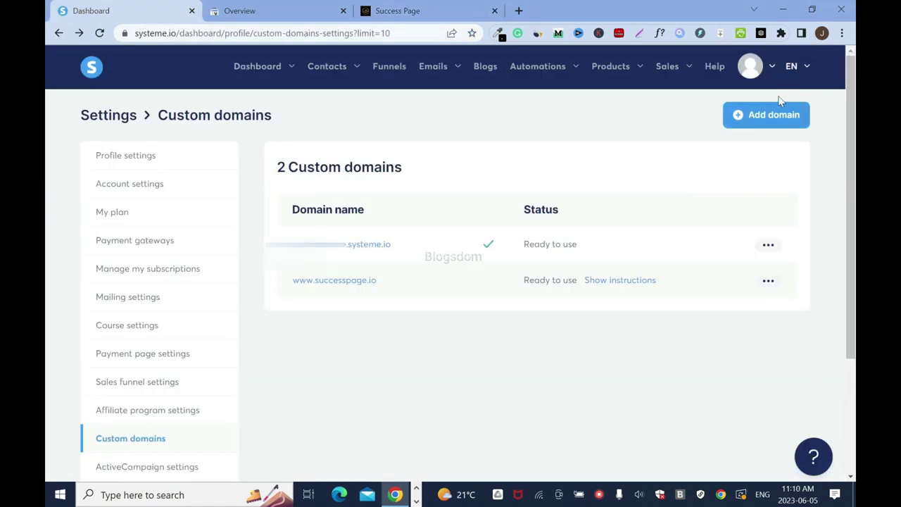
click(750, 71)
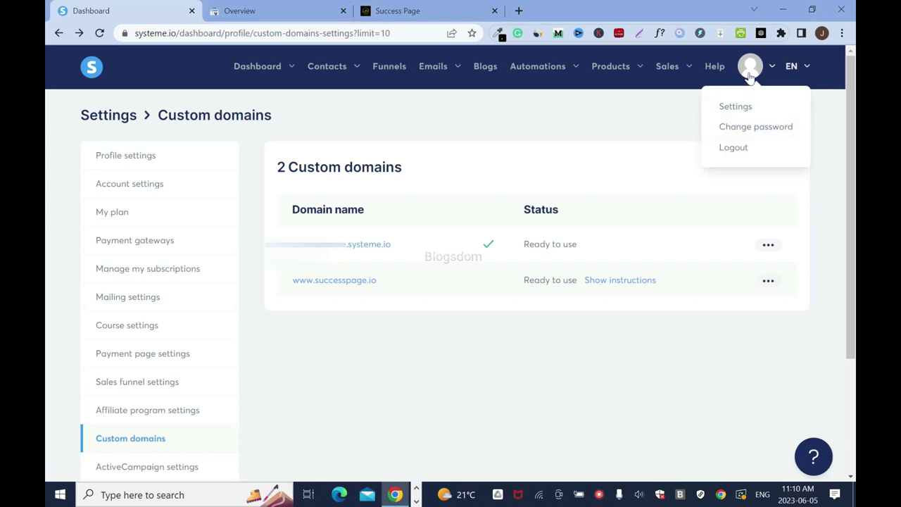
click(735, 107)
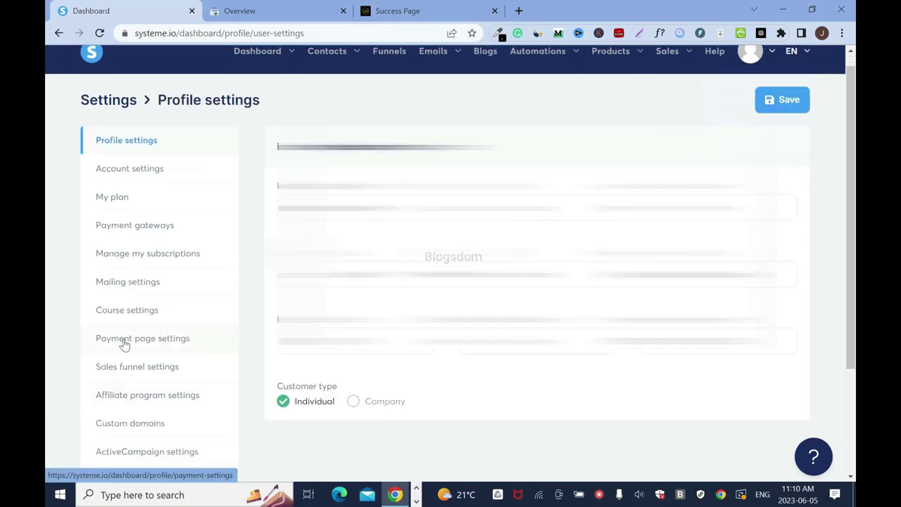
click(143, 426)
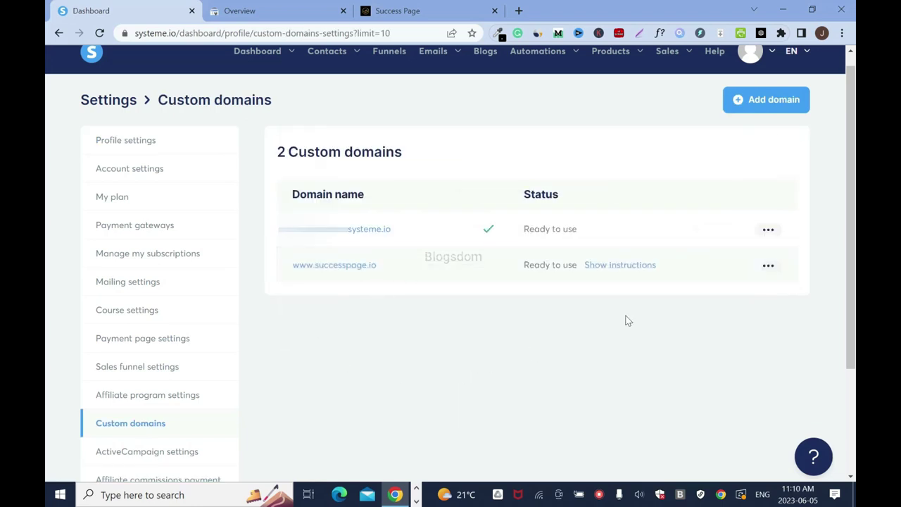
click(767, 265)
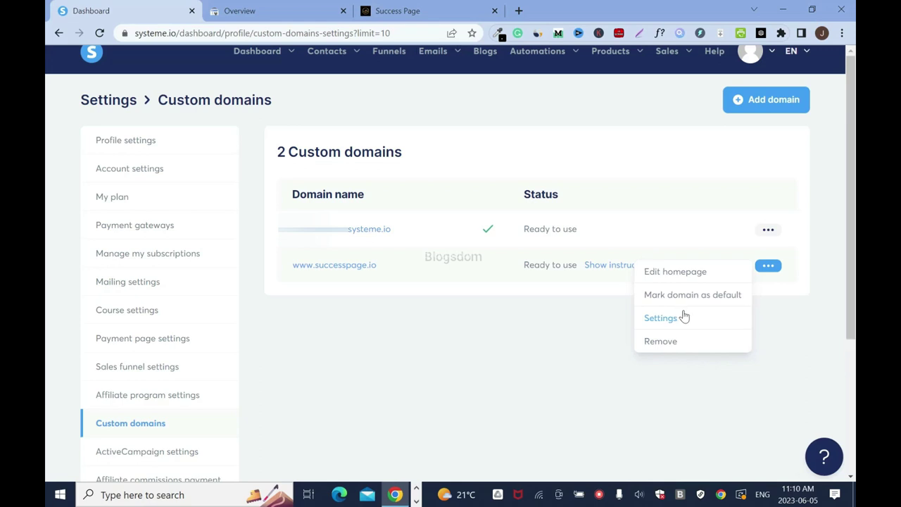
click(685, 316)
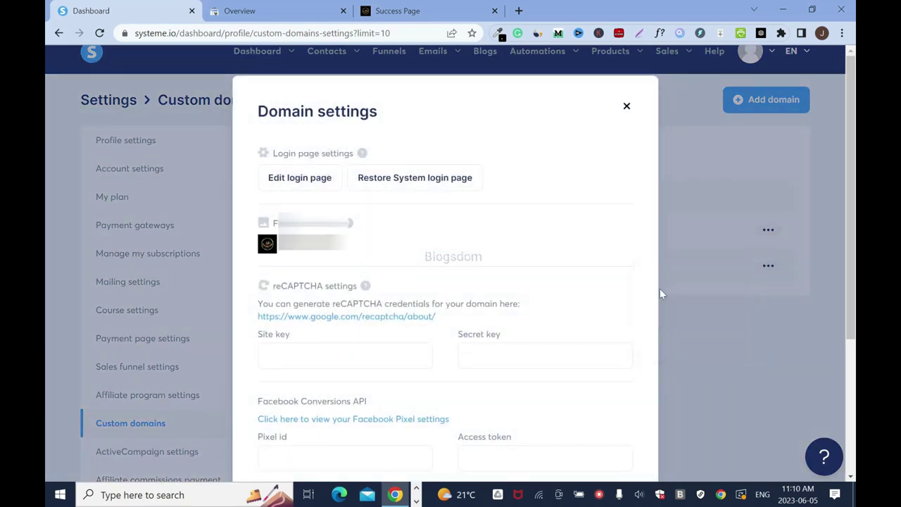
click(626, 108)
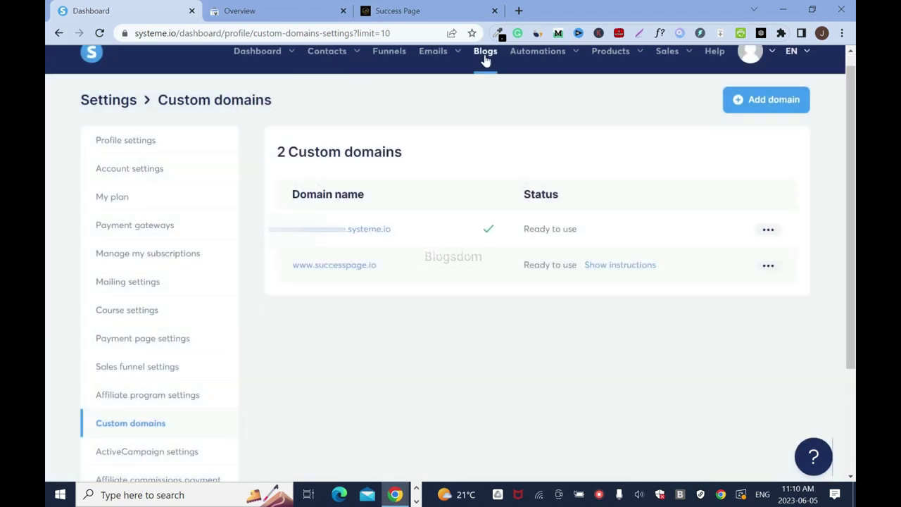
- Go to the Success Page blog's pages and open the Home Page in the page editor
click(768, 265)
click(706, 275)
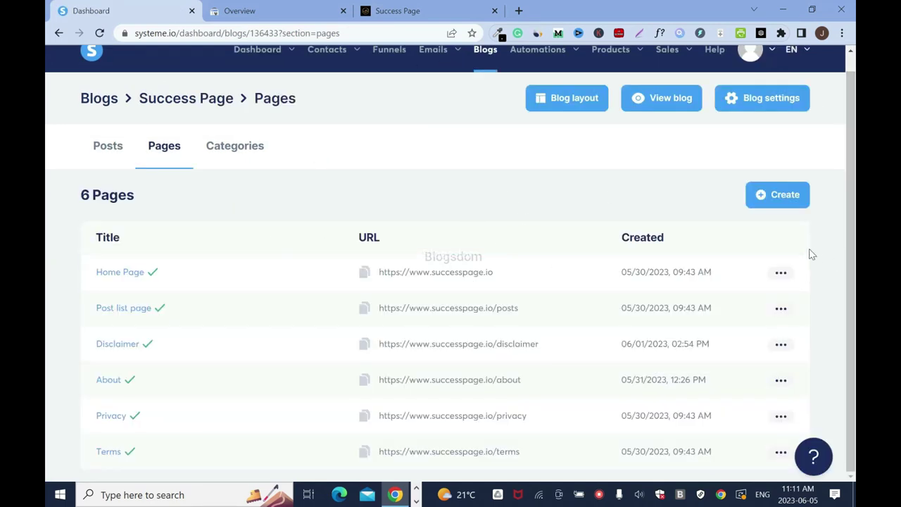
click(780, 273)
click(695, 304)
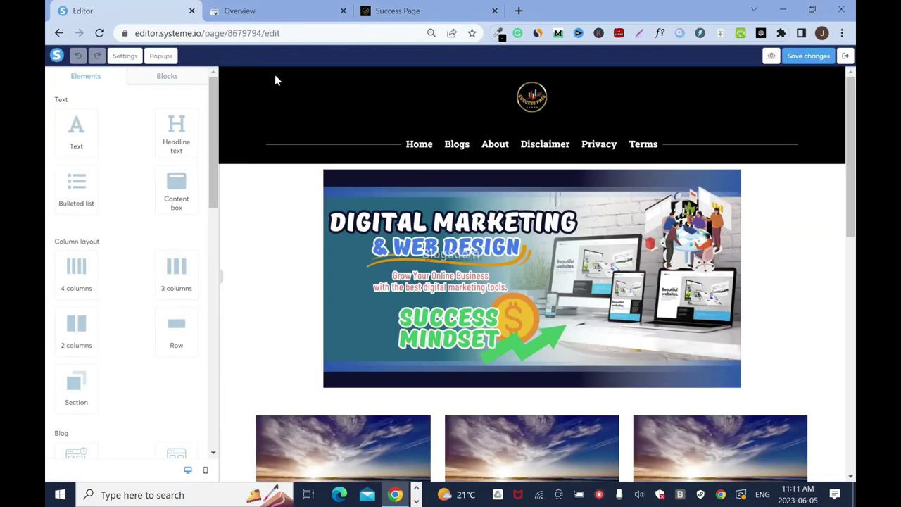
- Close the page editor and switch from the Google Search Console overview to the live successpage.io site
click(276, 15)
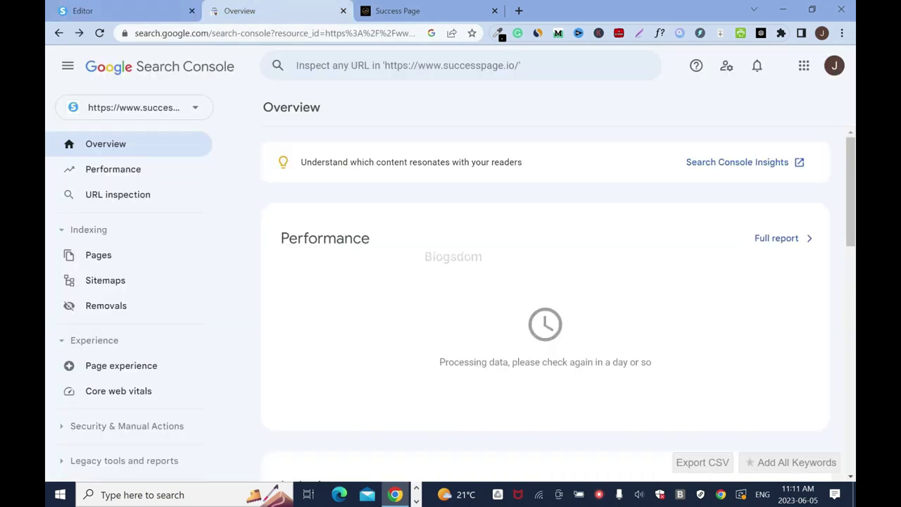
key(ctrl+shift+Tab)
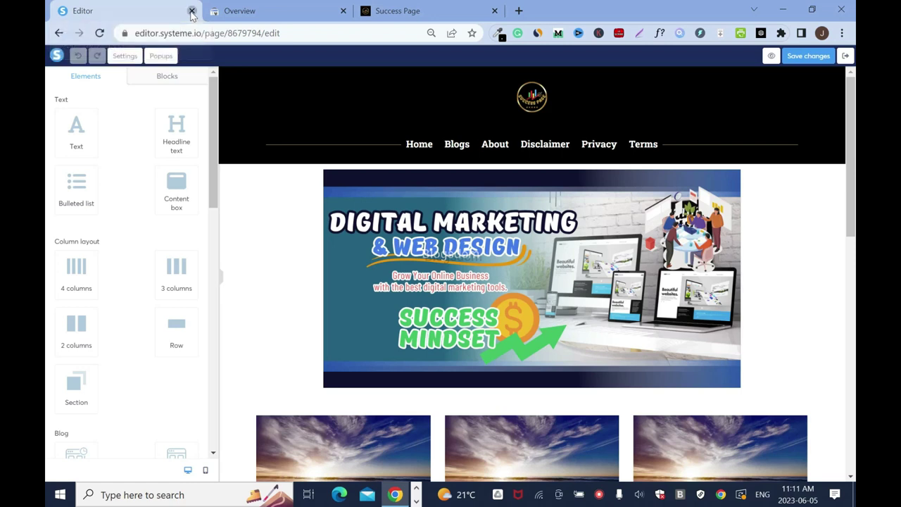
click(192, 11)
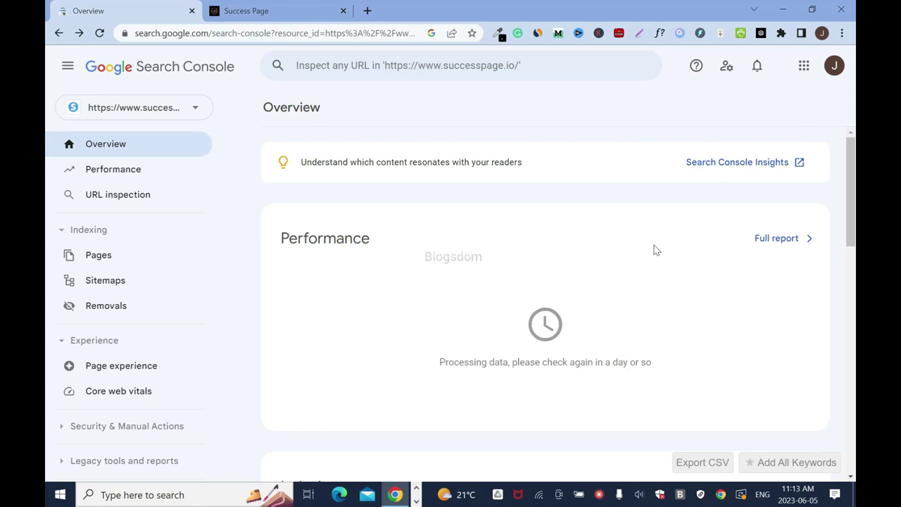
click(246, 11)
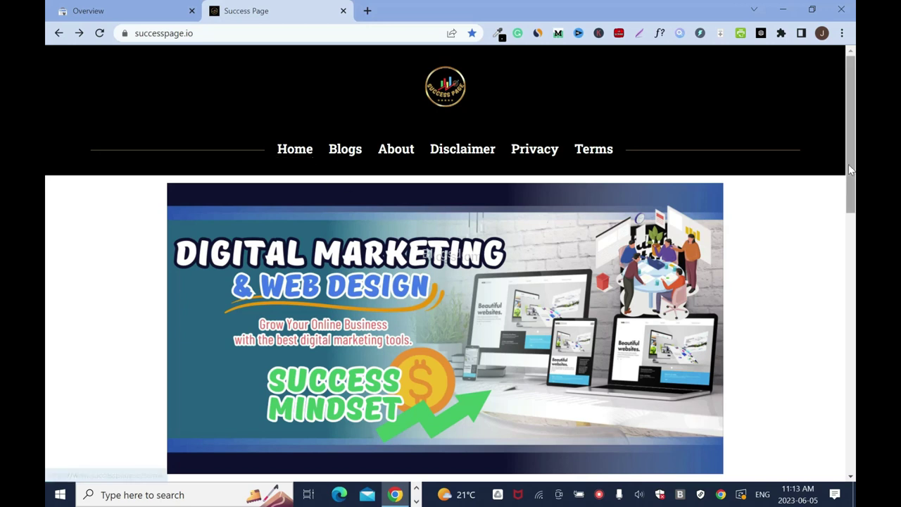
- Open the Recut App Review post from the live homepage in a new tab and copy its full URL
scroll(46, 161, down, 6)
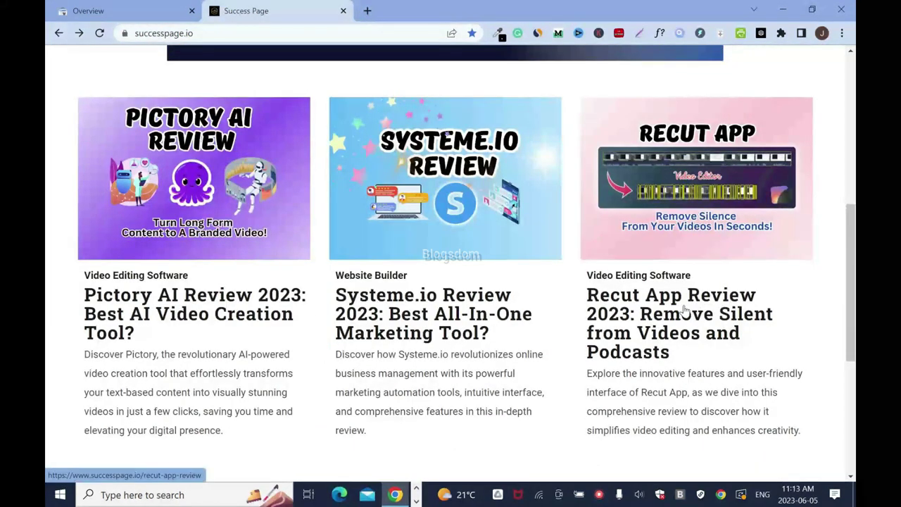
right_click(715, 337)
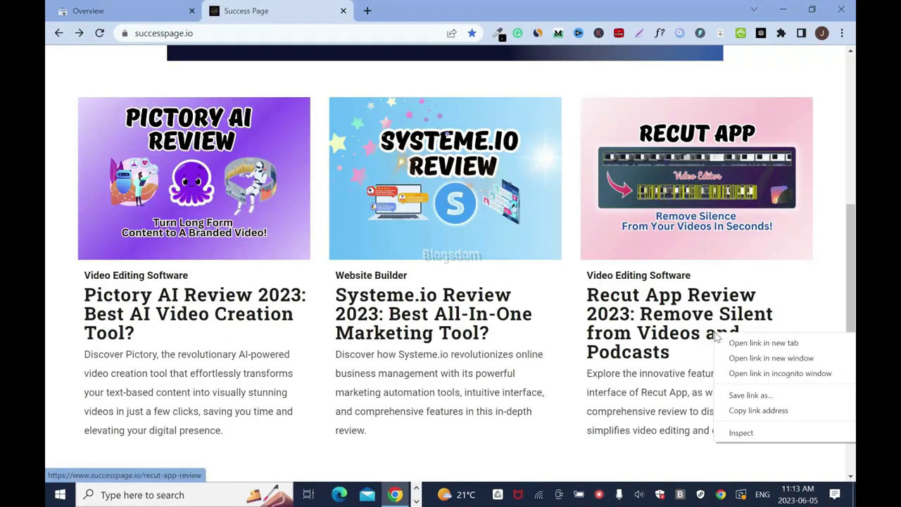
click(763, 343)
click(396, 15)
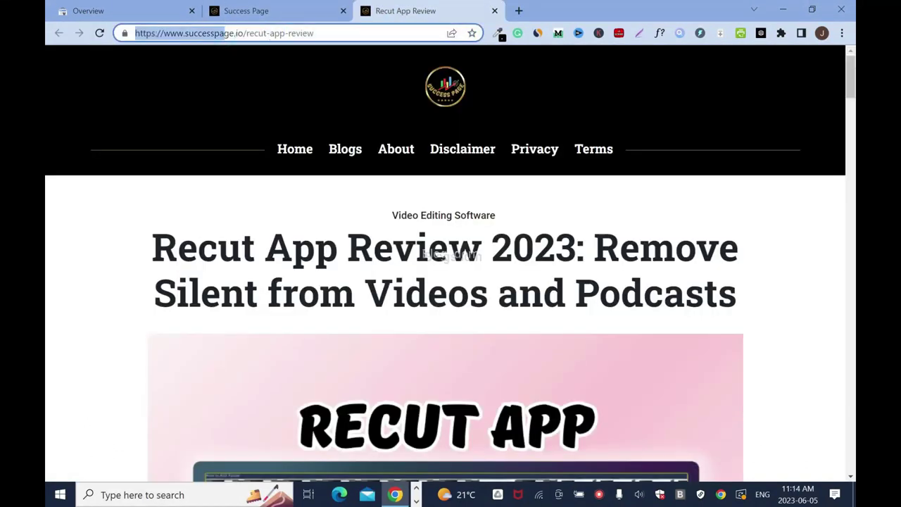
click(351, 33)
key(ctrl+c)
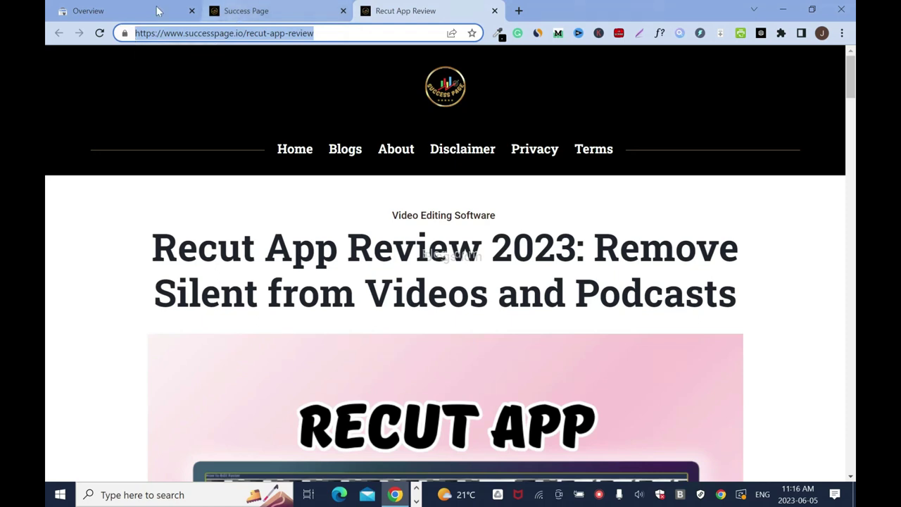
click(141, 10)
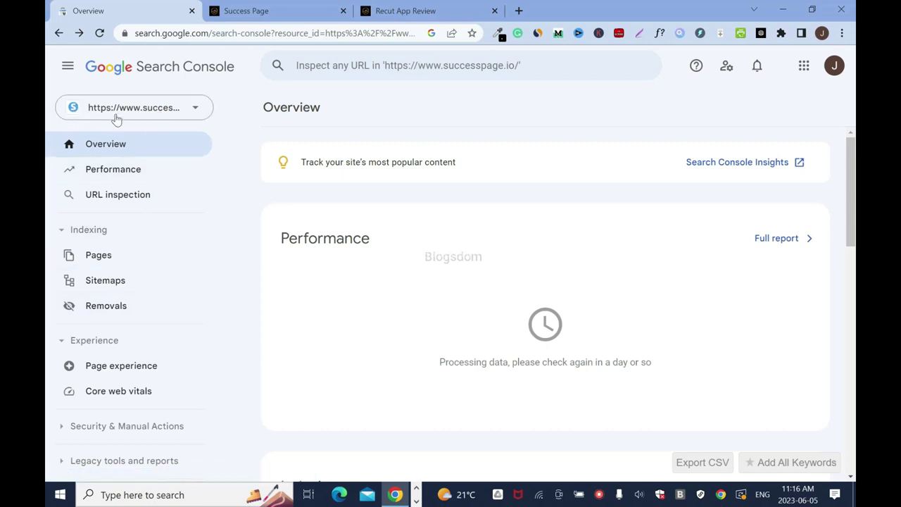
click(141, 199)
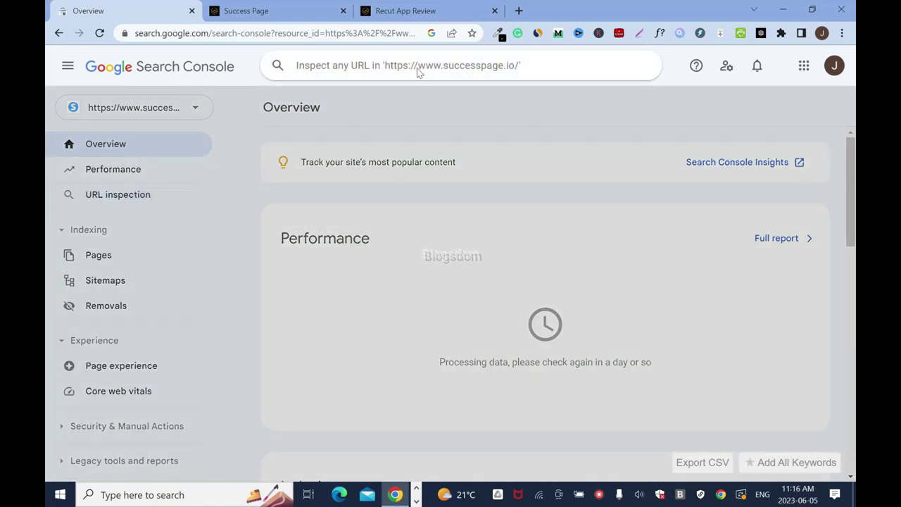
key(ctrl+v)
key(Return)
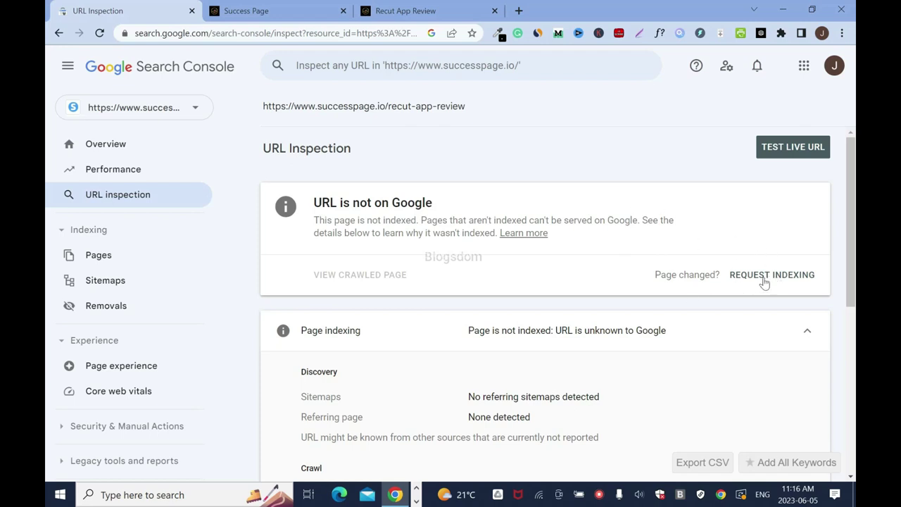
click(788, 282)
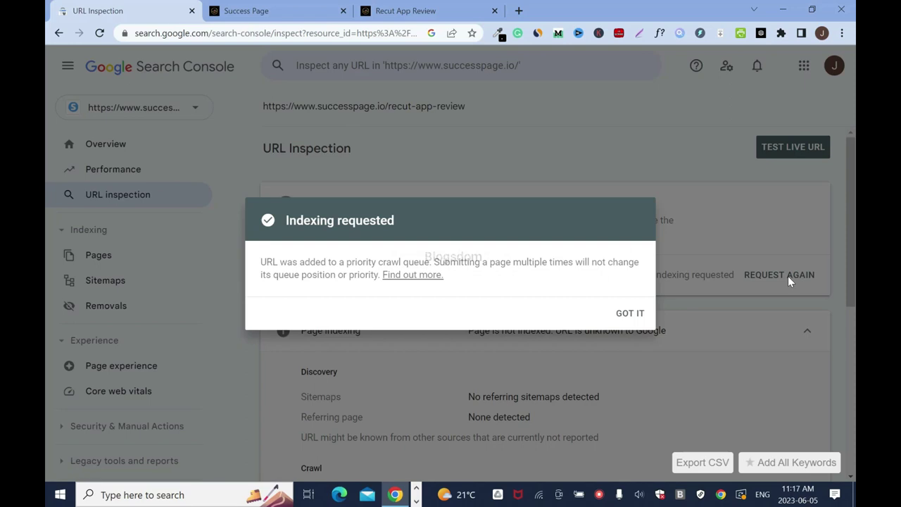
click(630, 315)
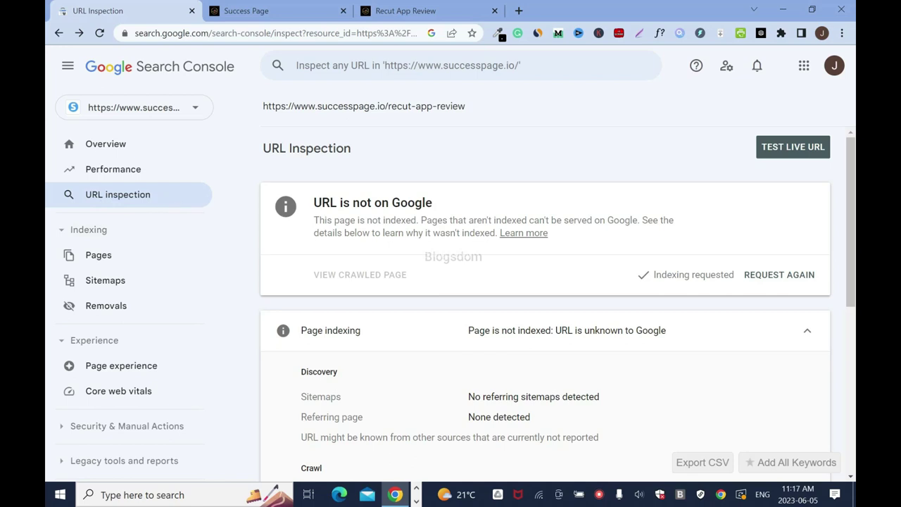
- Close the Recut App Review page, open the Systeme.io Review post in a new tab and copy its full URL
click(415, 9)
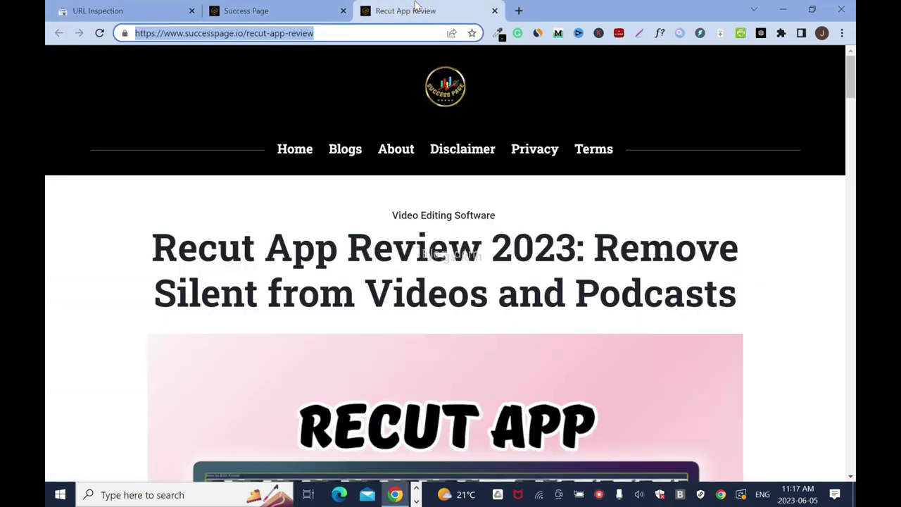
click(495, 12)
middle_click(511, 319)
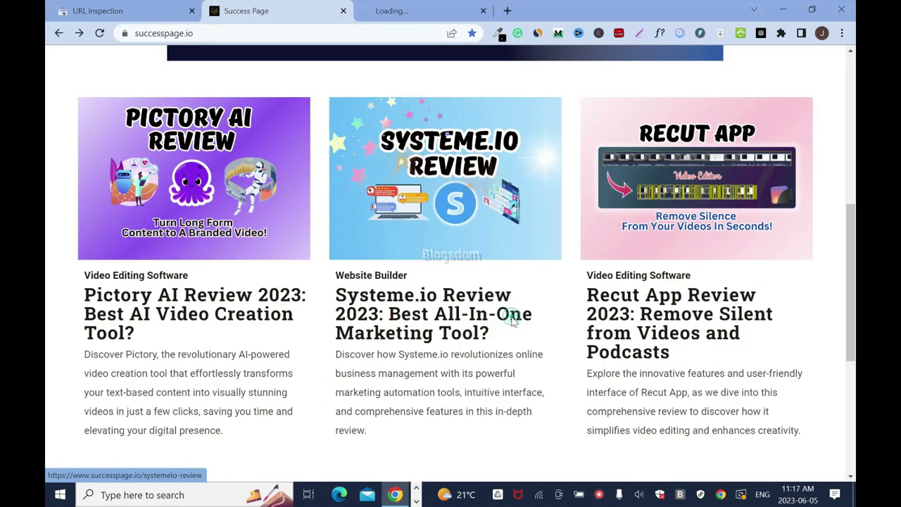
key(ctrl+Tab)
click(234, 37)
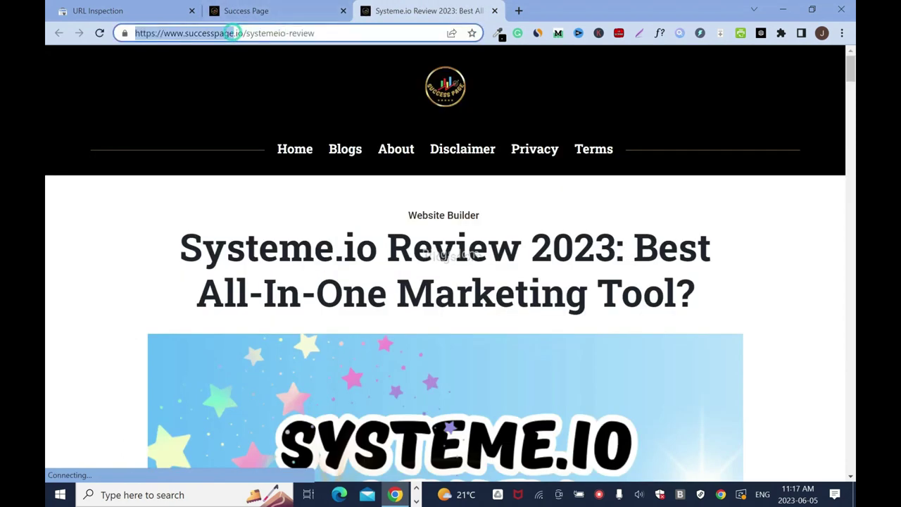
drag(352, 33, 132, 35)
key(ctrl+c)
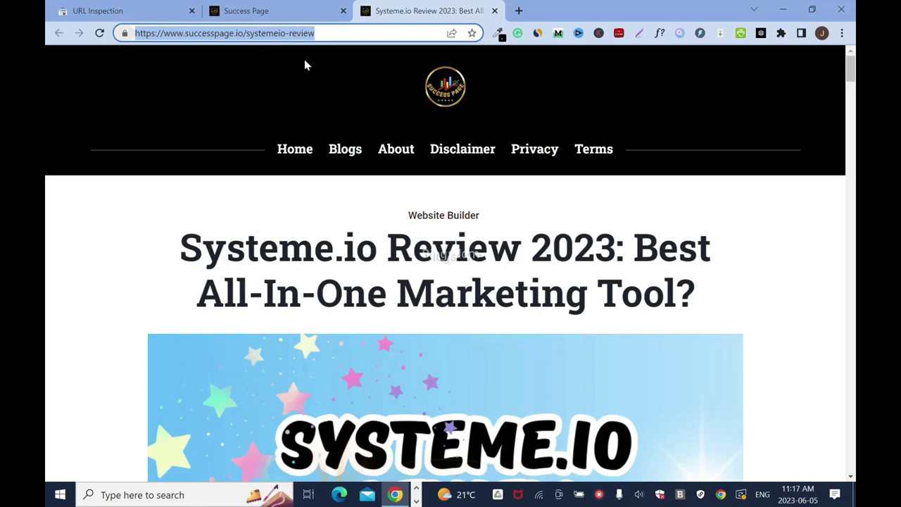
key(ctrl+shift+Tab)
key(ctrl+shift+Tab)
click(404, 67)
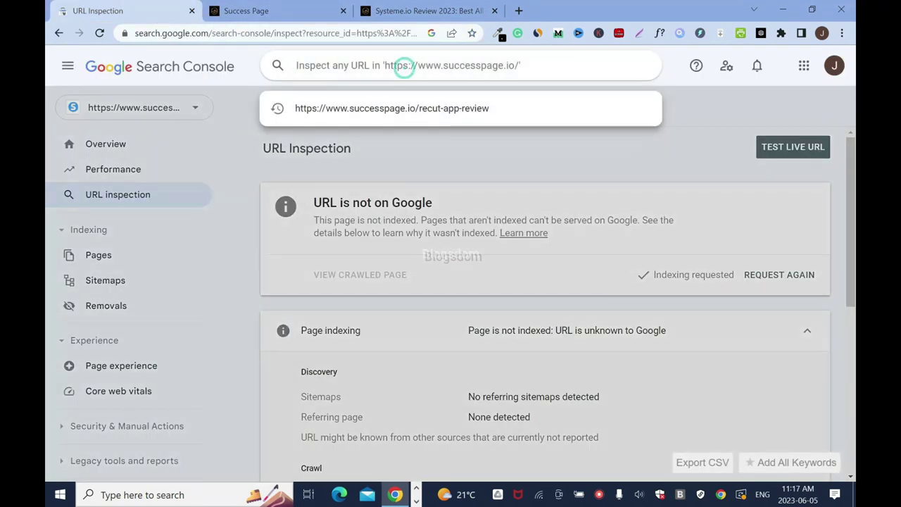
key(ctrl+v)
key(Return)
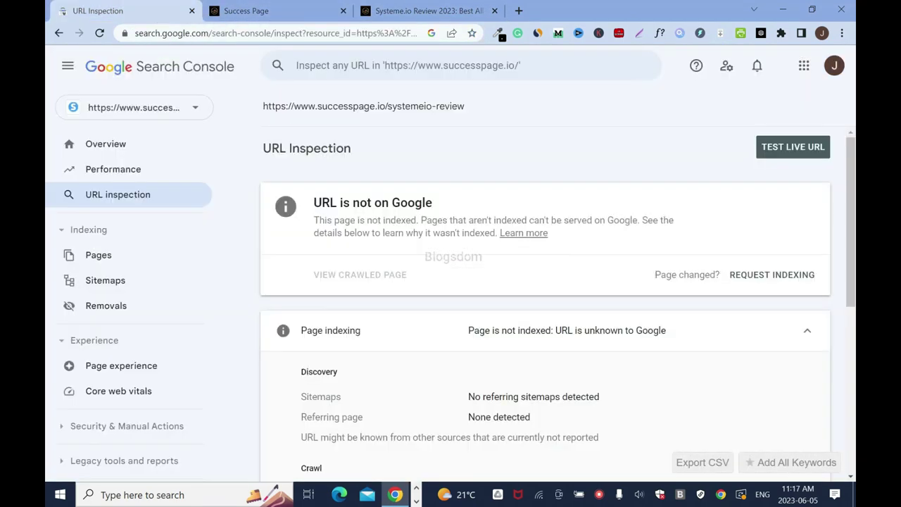
click(755, 280)
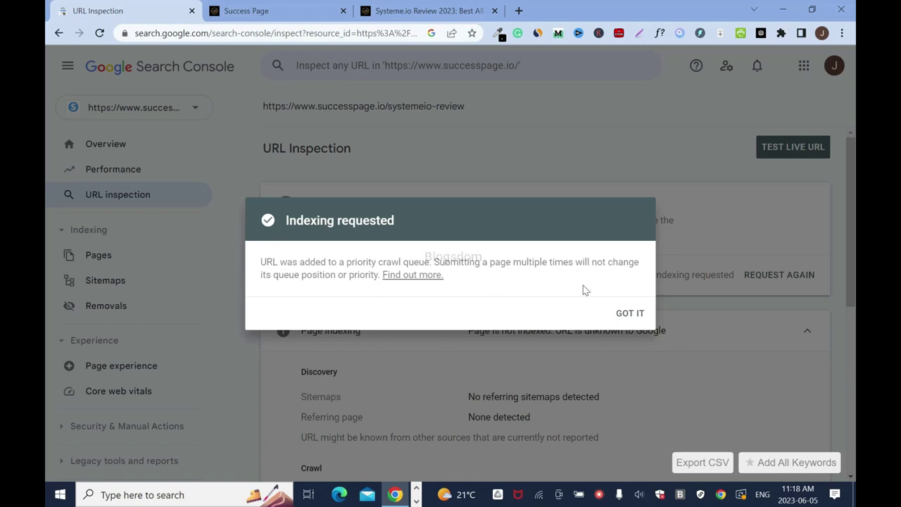
click(629, 314)
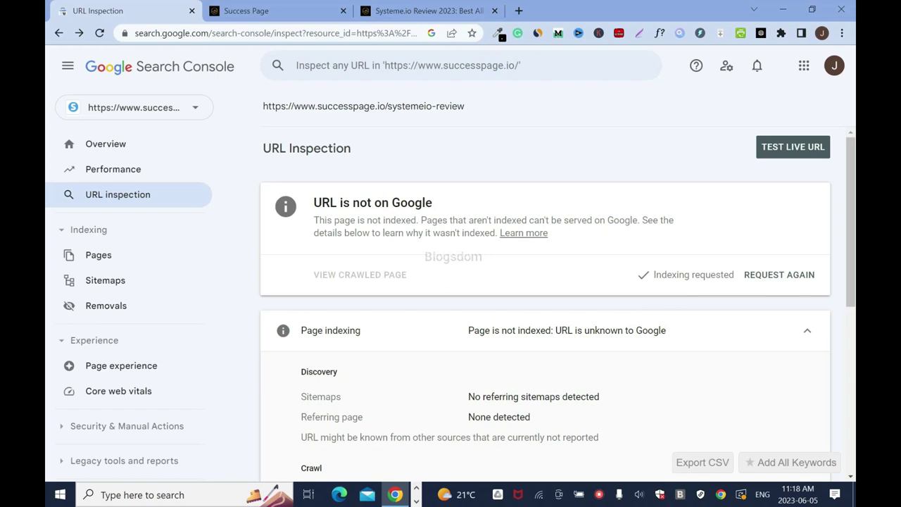
- Close the Systeme.io Review page, open the Pictory AI Review post in a new tab and copy its full URL
click(495, 11)
click(266, 17)
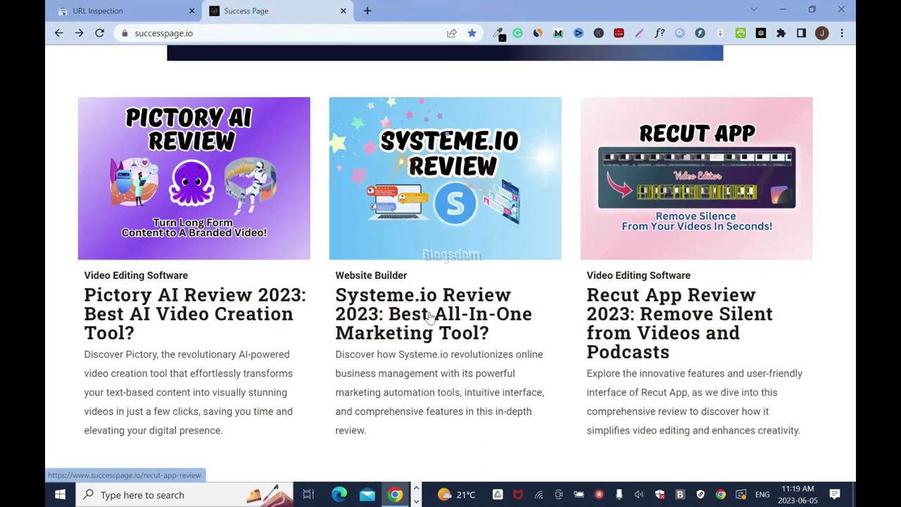
right_click(189, 310)
click(238, 315)
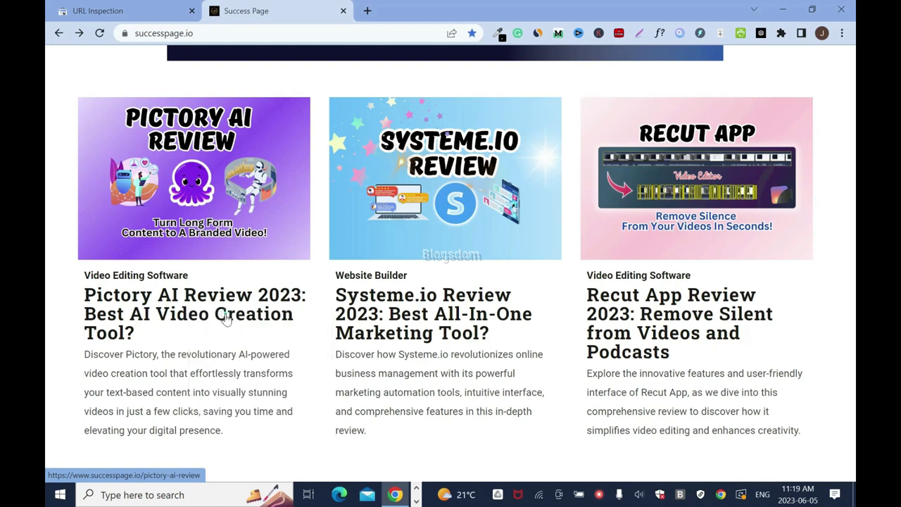
key(ctrl+Tab)
drag(135, 33, 352, 33)
key(ctrl+c)
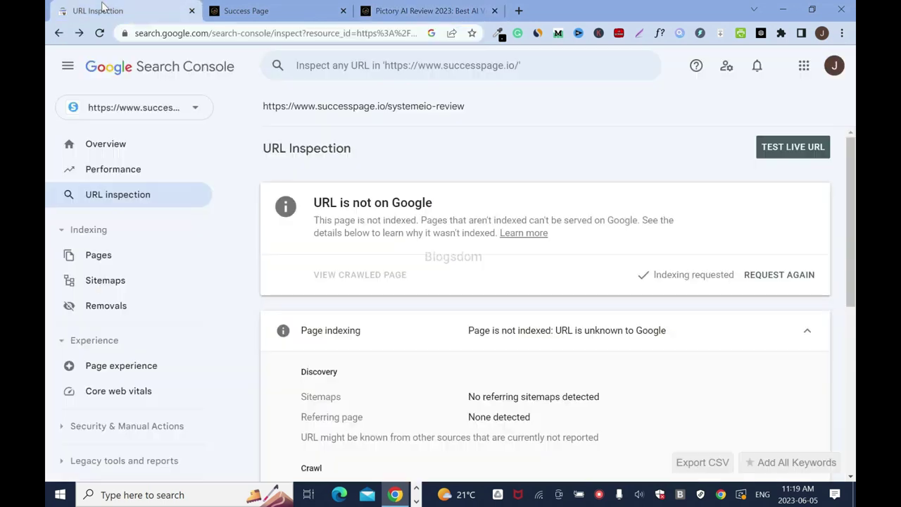
click(105, 10)
click(507, 64)
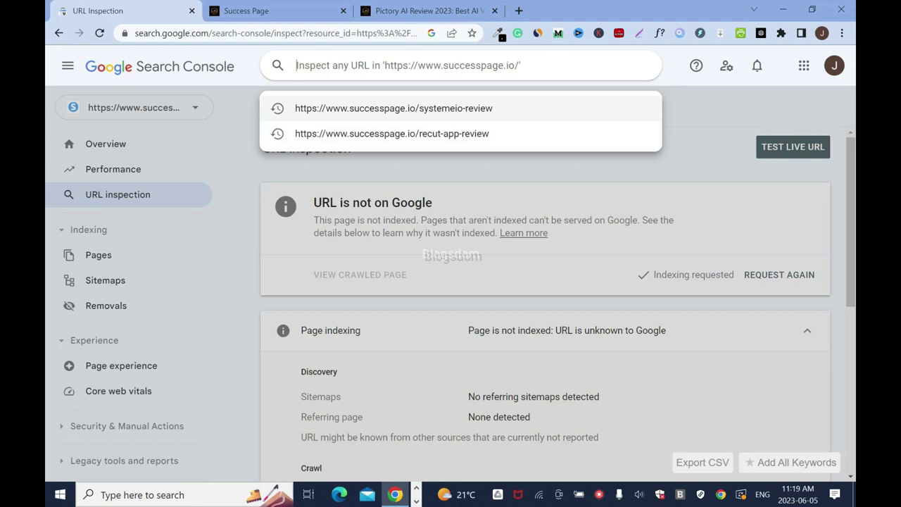
key(ctrl+v)
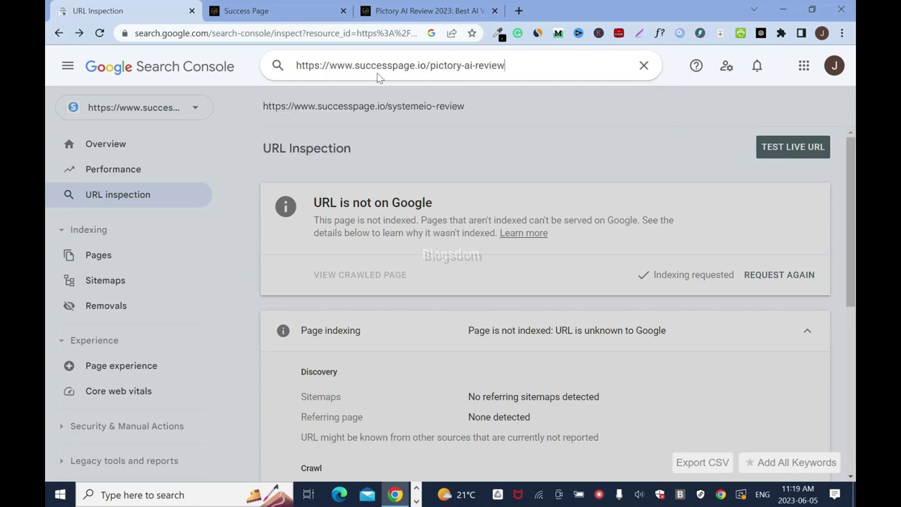
key(Return)
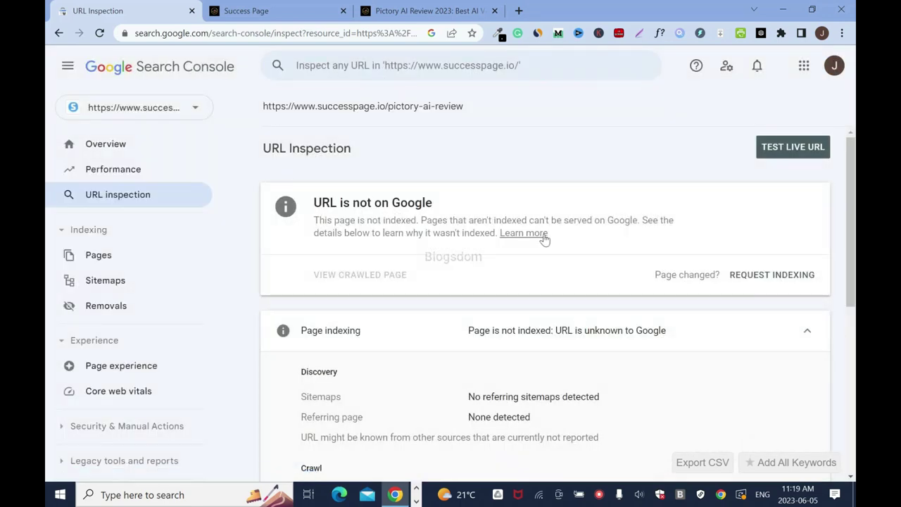
click(771, 274)
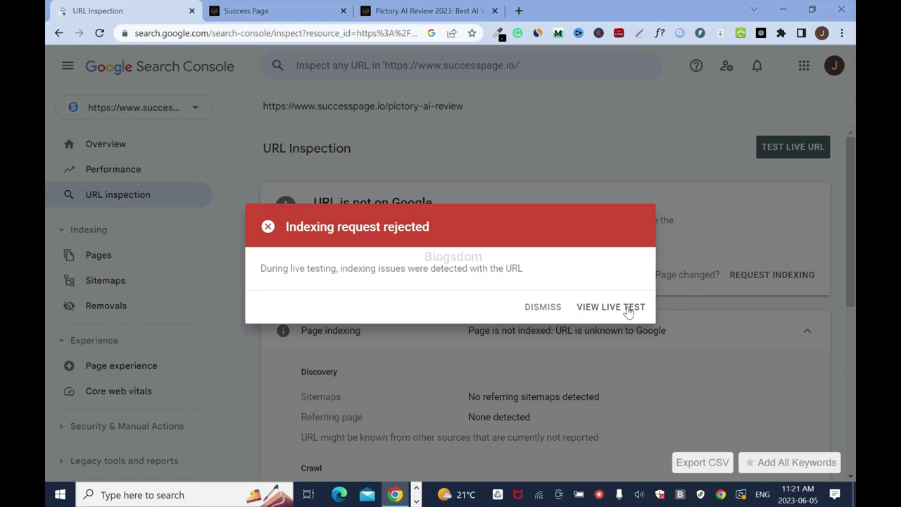
- View the live test of the Pictory AI Review URL and examine its page availability and indexing details
click(628, 311)
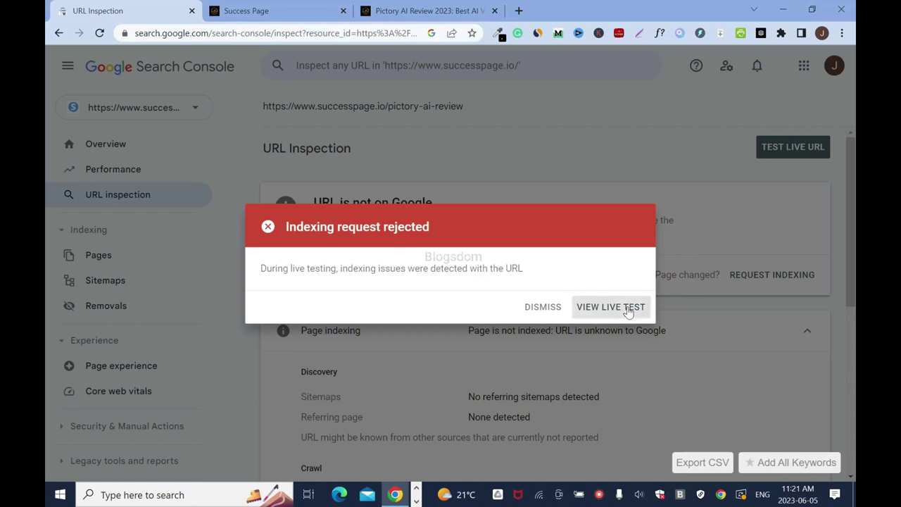
scroll(328, 261, down, 2)
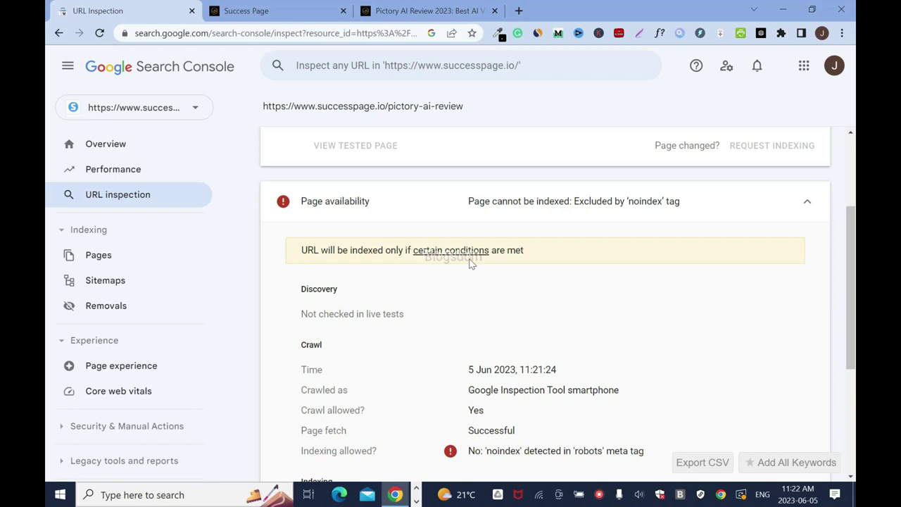
scroll(563, 303, down, 2)
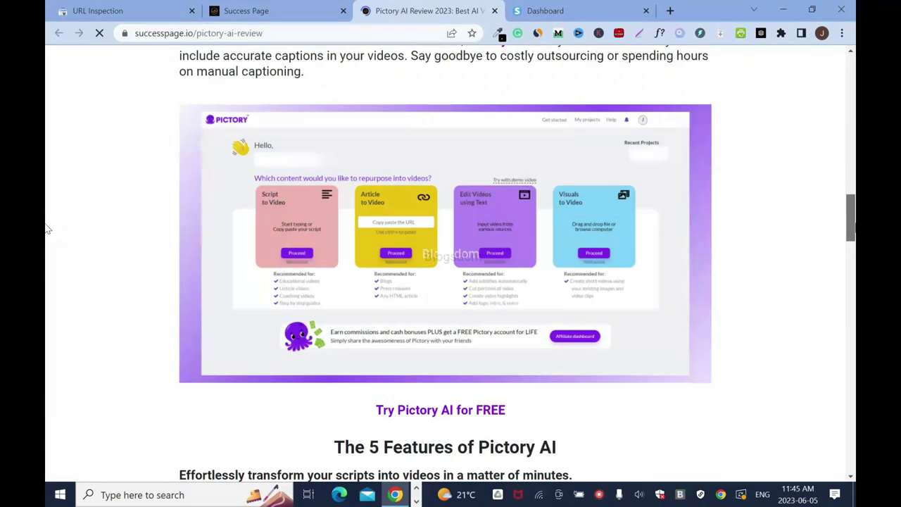
- Skim the live Pictory AI Review page and open that post in the editor from the Systeme.io blog posts
scroll(47, 229, down, 20)
scroll(43, 434, up, 15)
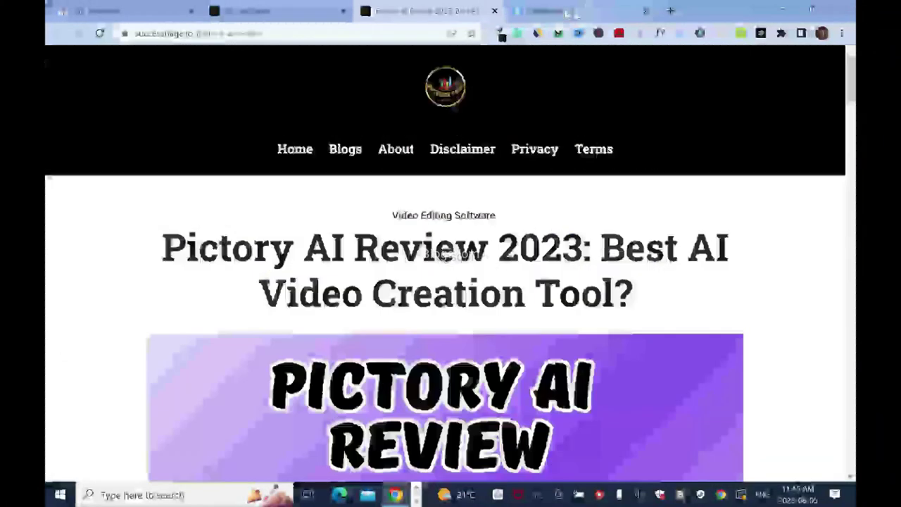
click(566, 11)
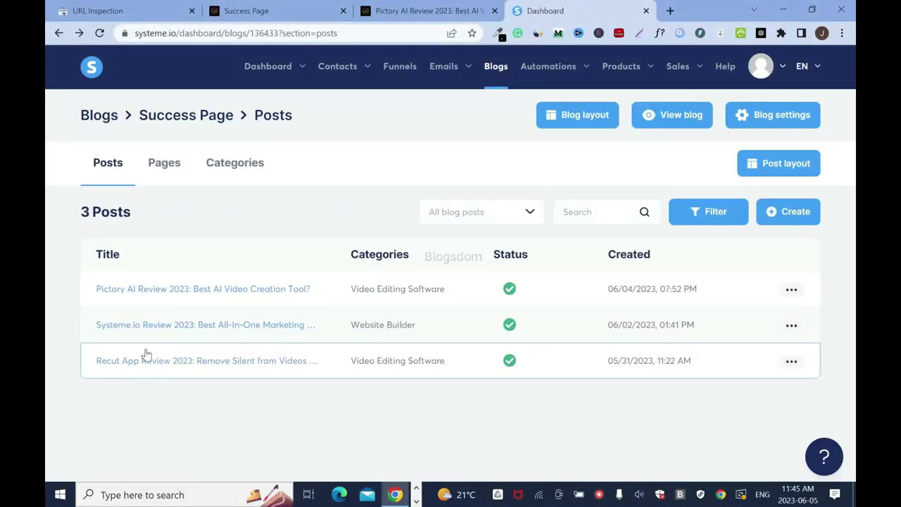
click(128, 292)
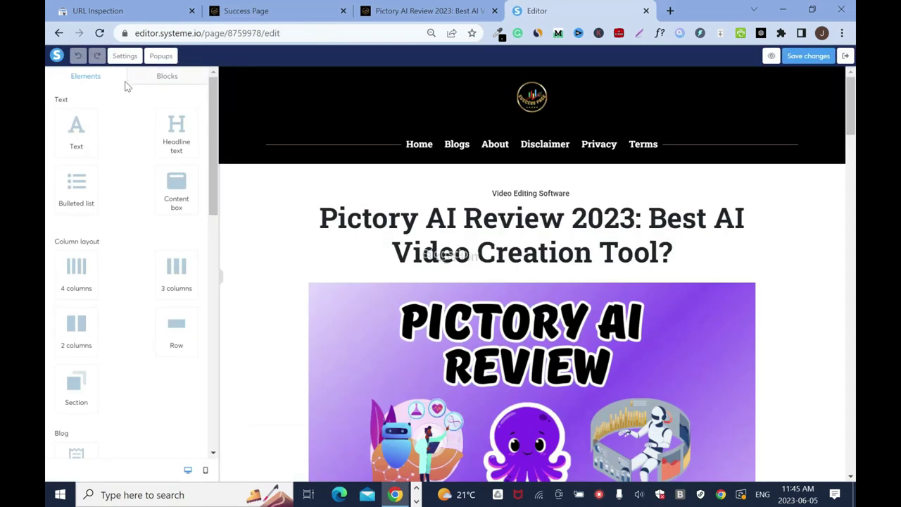
- Turn off "Hide from search engines" in the Pictory AI Review post's SEO settings and save the changes
click(126, 56)
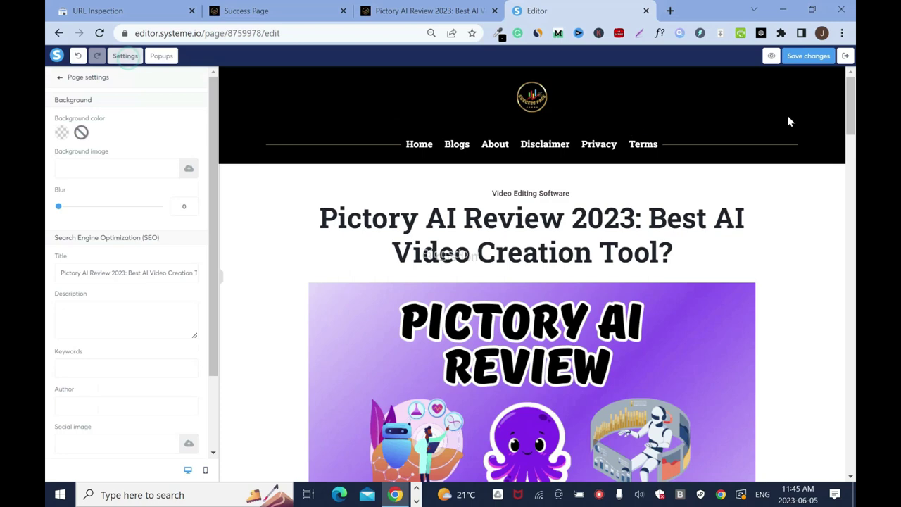
click(50, 78)
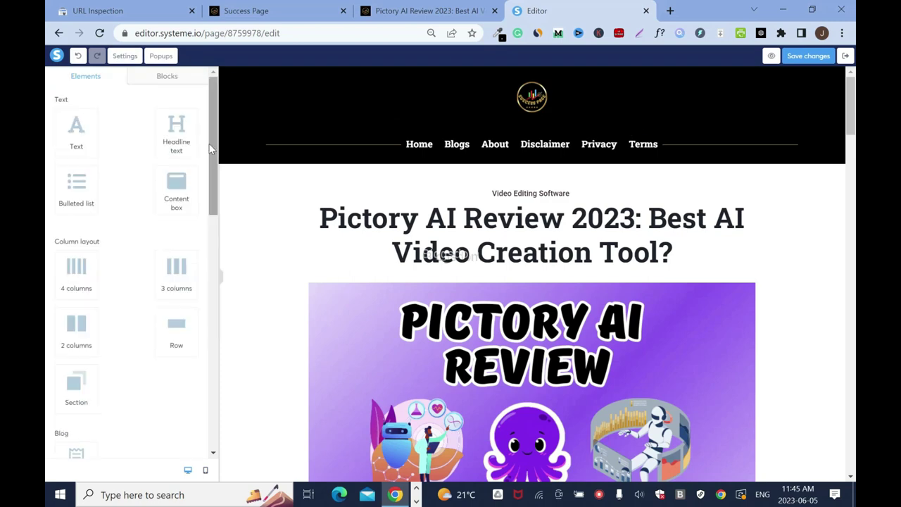
click(125, 56)
scroll(210, 119, down, 3)
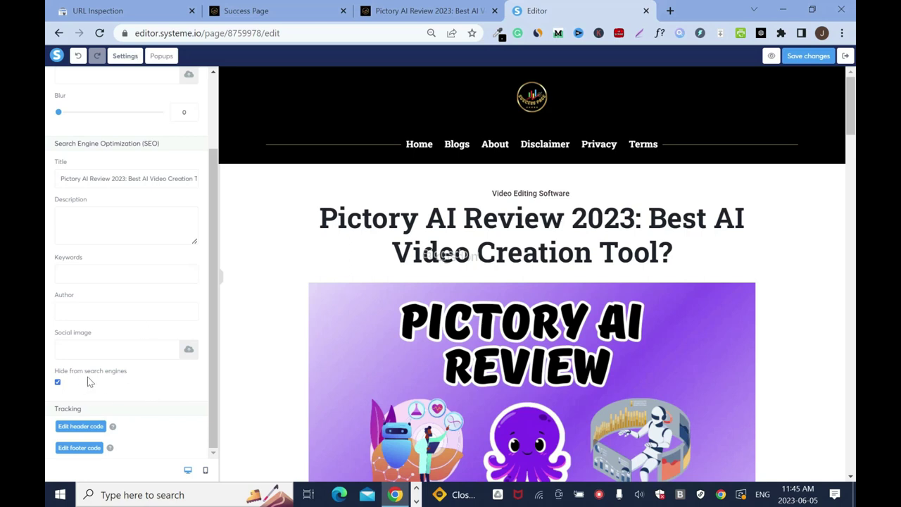
click(57, 383)
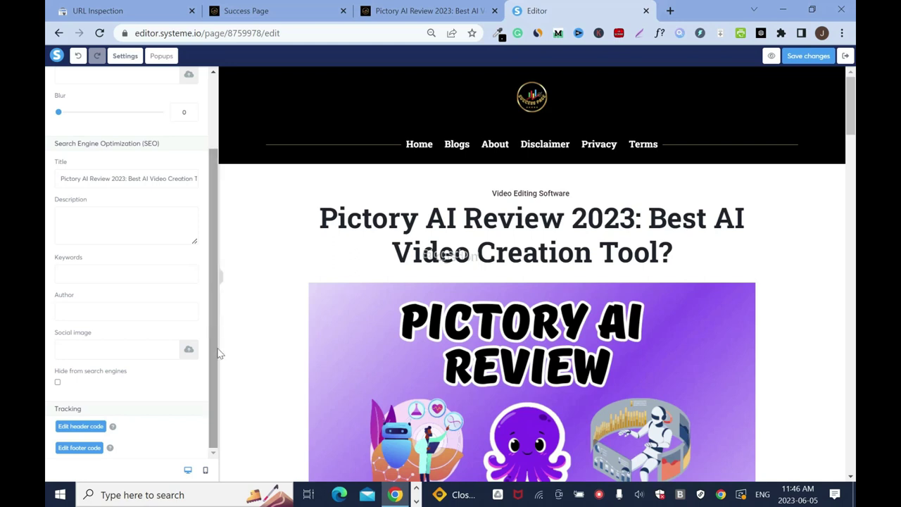
click(811, 57)
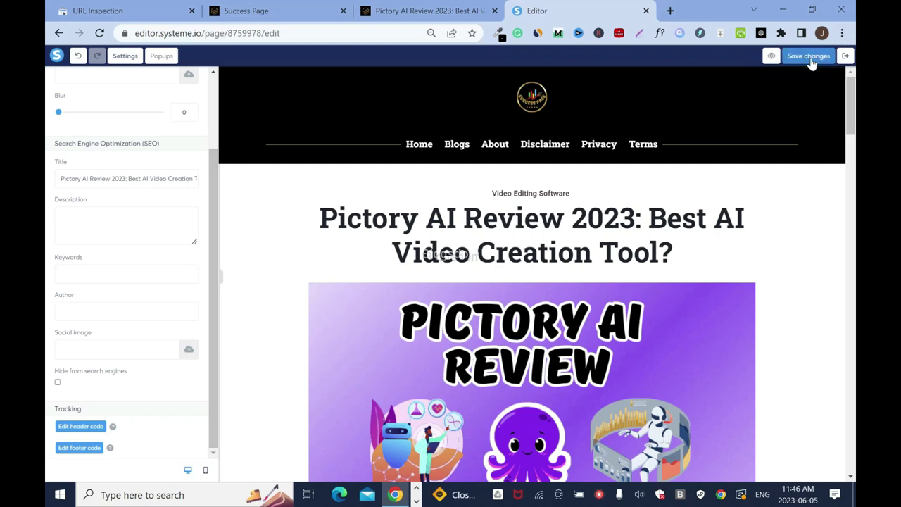
click(811, 57)
click(130, 10)
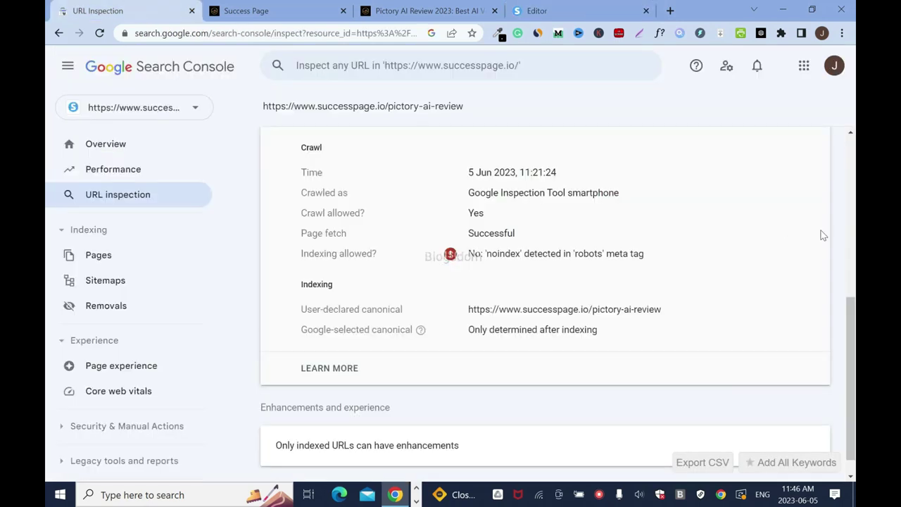
drag(849, 321, 849, 162)
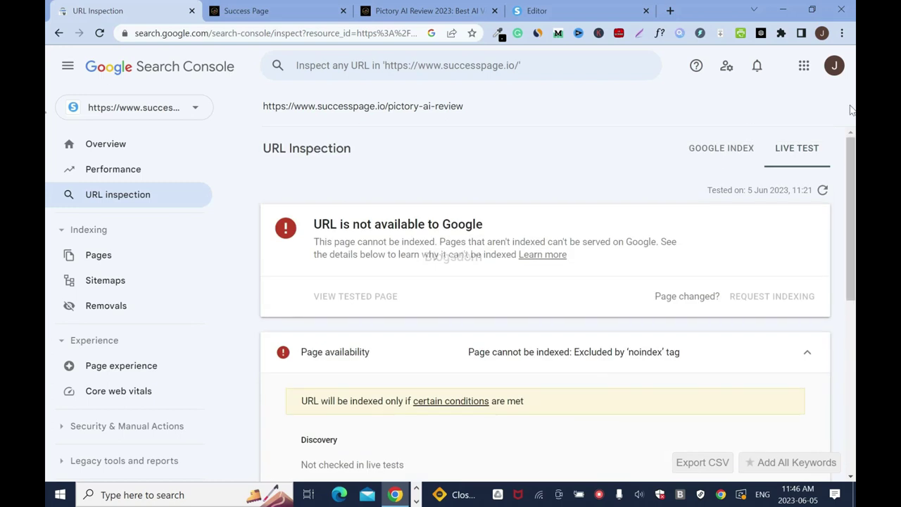
click(492, 66)
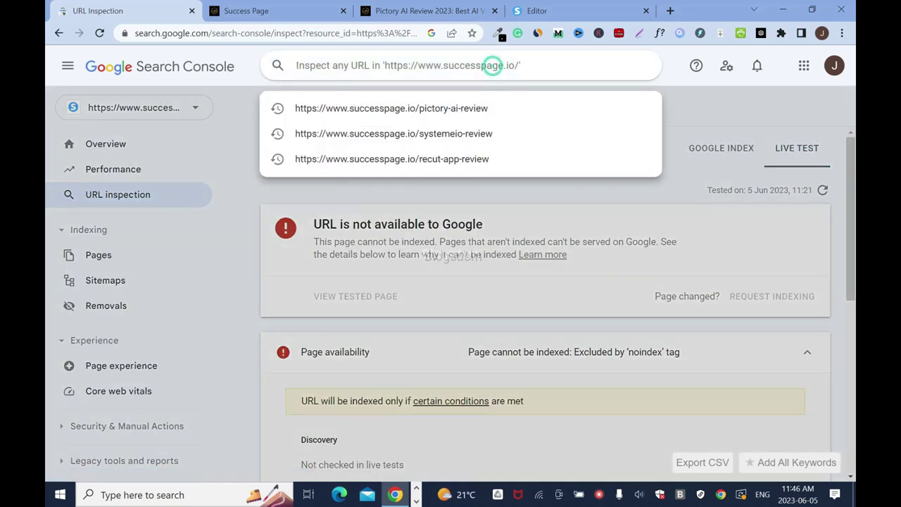
click(463, 111)
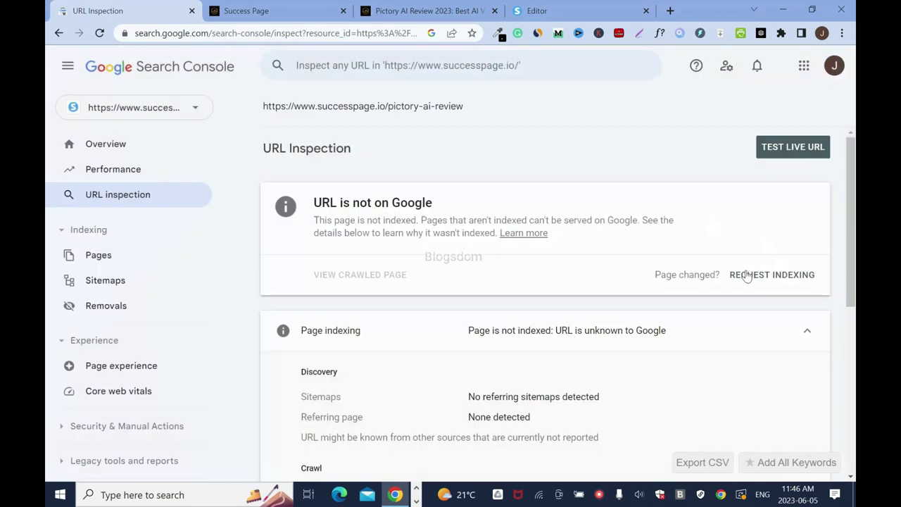
click(749, 275)
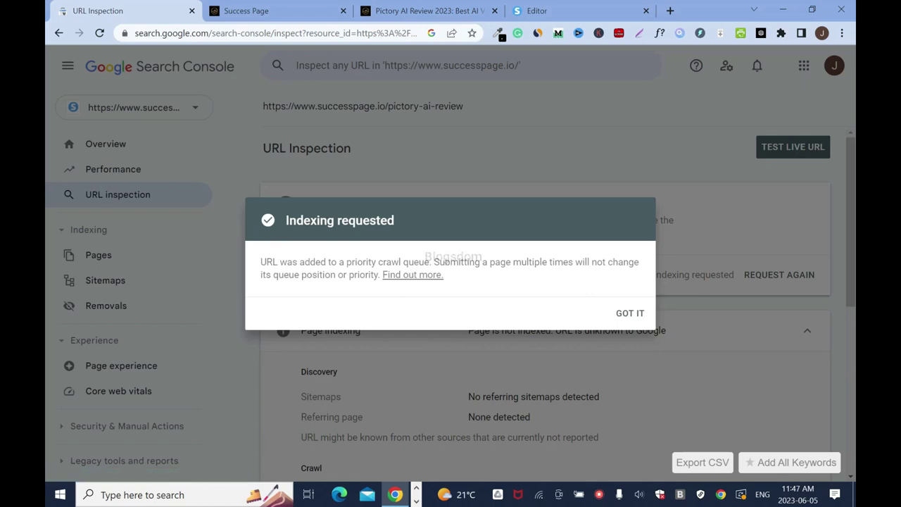
click(630, 314)
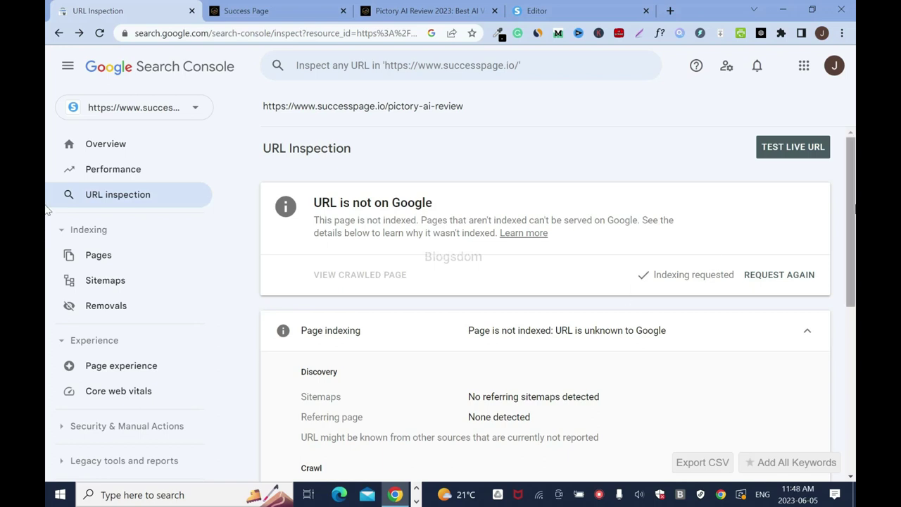
- Examine the discovery, crawl and indexing details in the inspection report of the Pictory AI Review URL
scroll(47, 257, down, 2)
scroll(47, 257, down, 3)
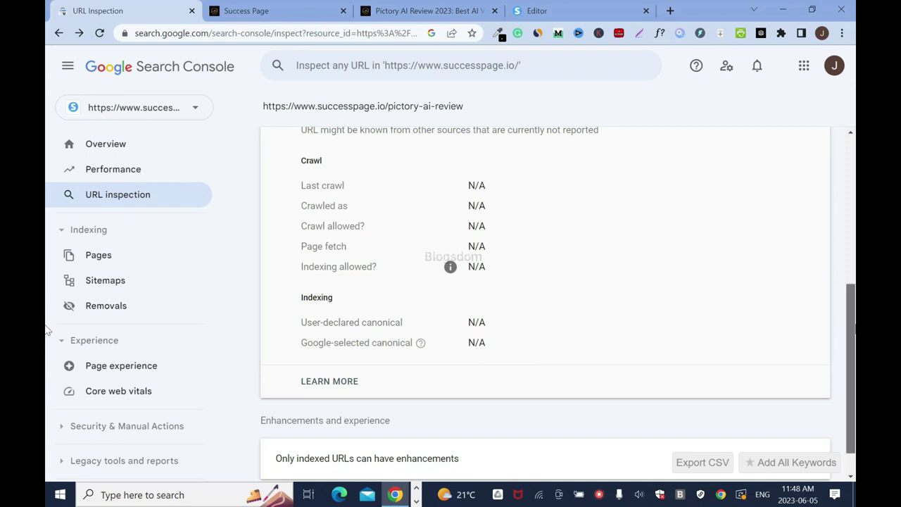
drag(851, 292, 841, 142)
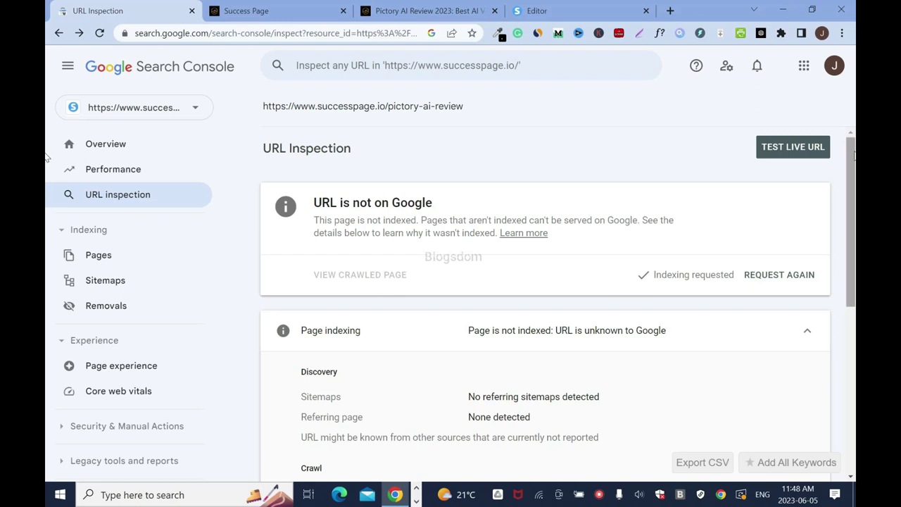
scroll(48, 169, down, 1)
scroll(47, 178, down, 4)
scroll(268, 436, up, 4)
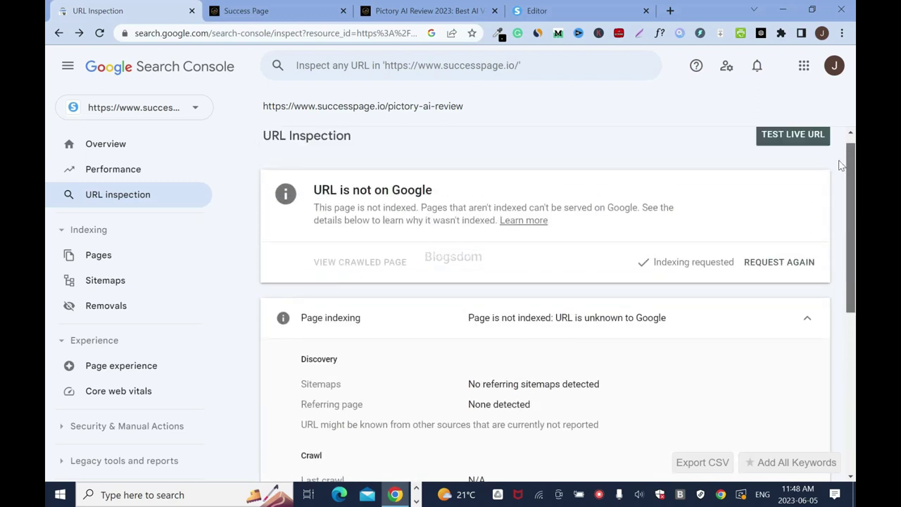
scroll(642, 243, down, 3)
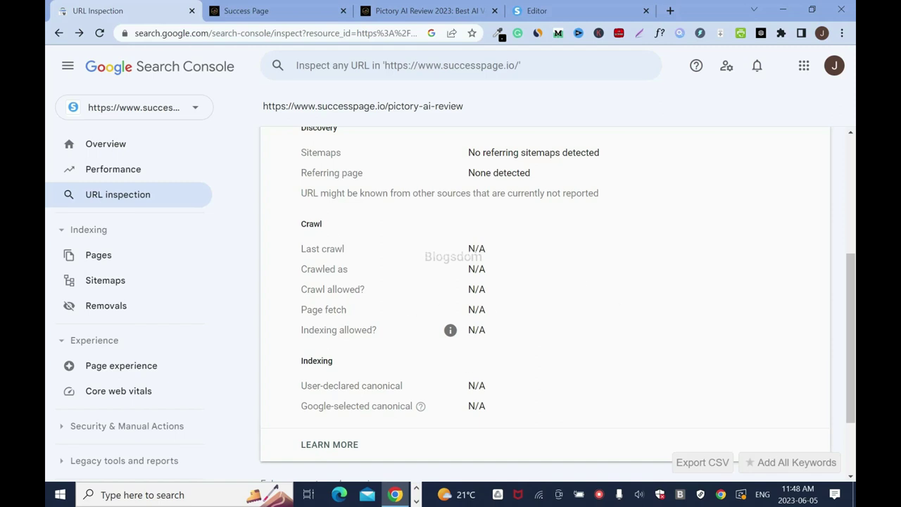
scroll(47, 391, down, 1)
scroll(46, 391, up, 2)
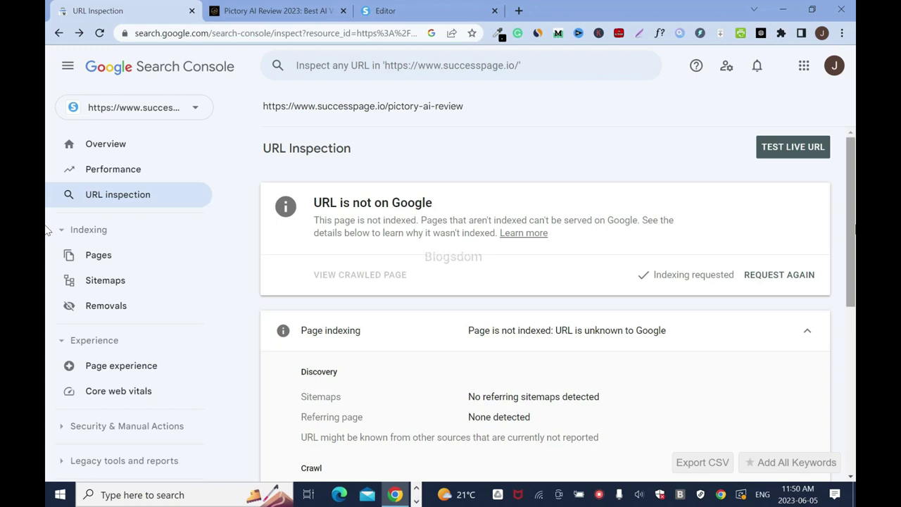
- Search Google in a new tab for "how long google takes to index my site", read the answer and return to the URL inspection
click(518, 10)
text(how long google t)
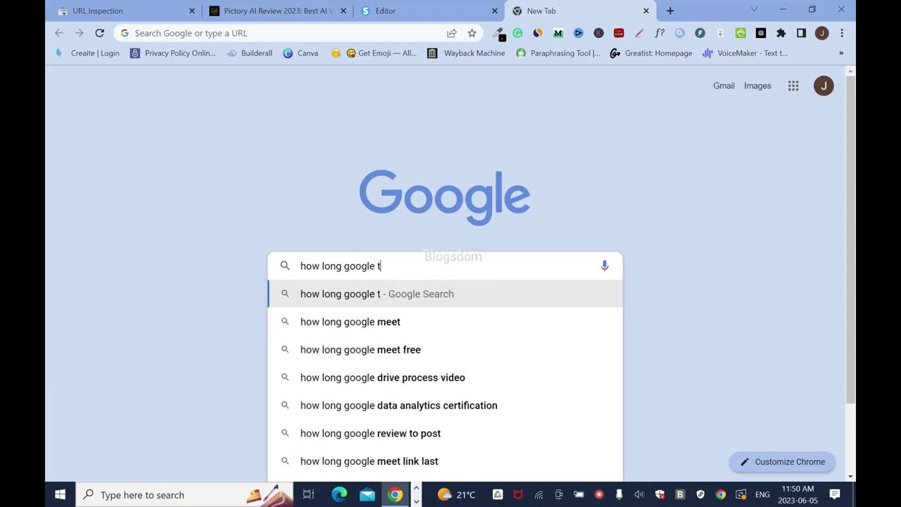
text(akes to index)
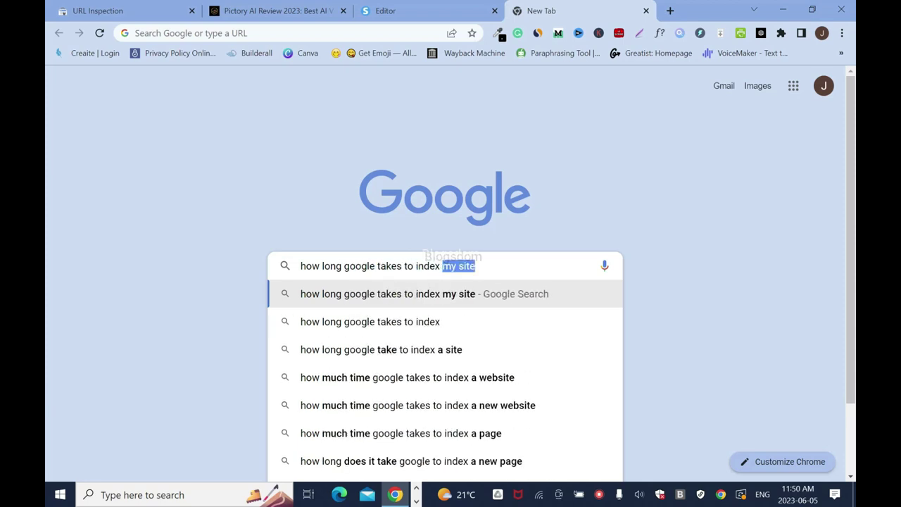
key(Return)
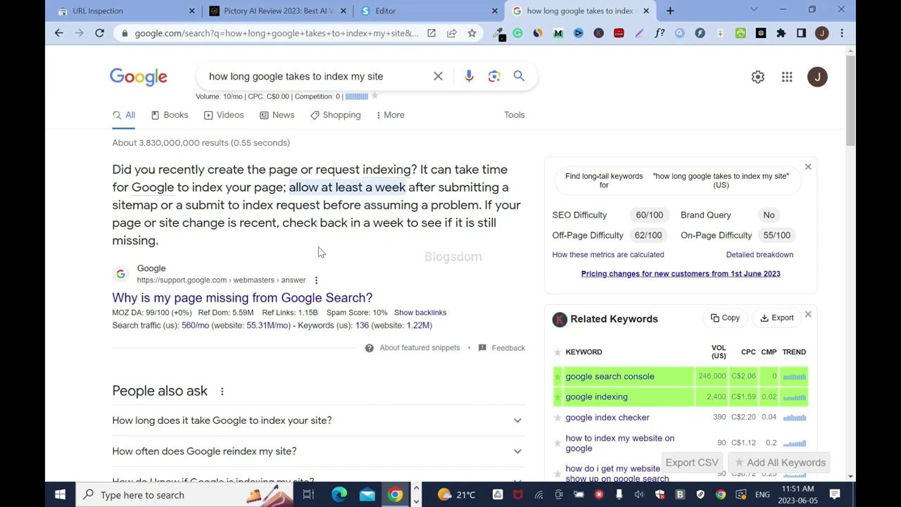
click(127, 11)
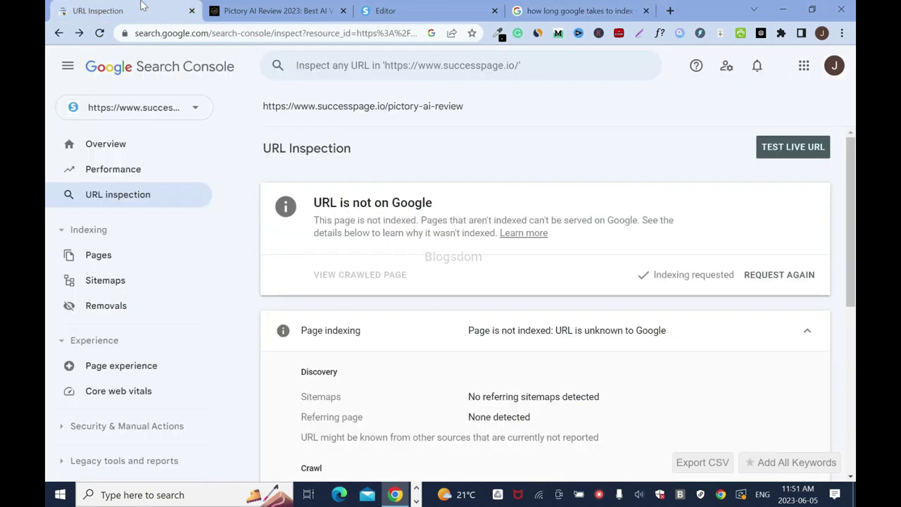